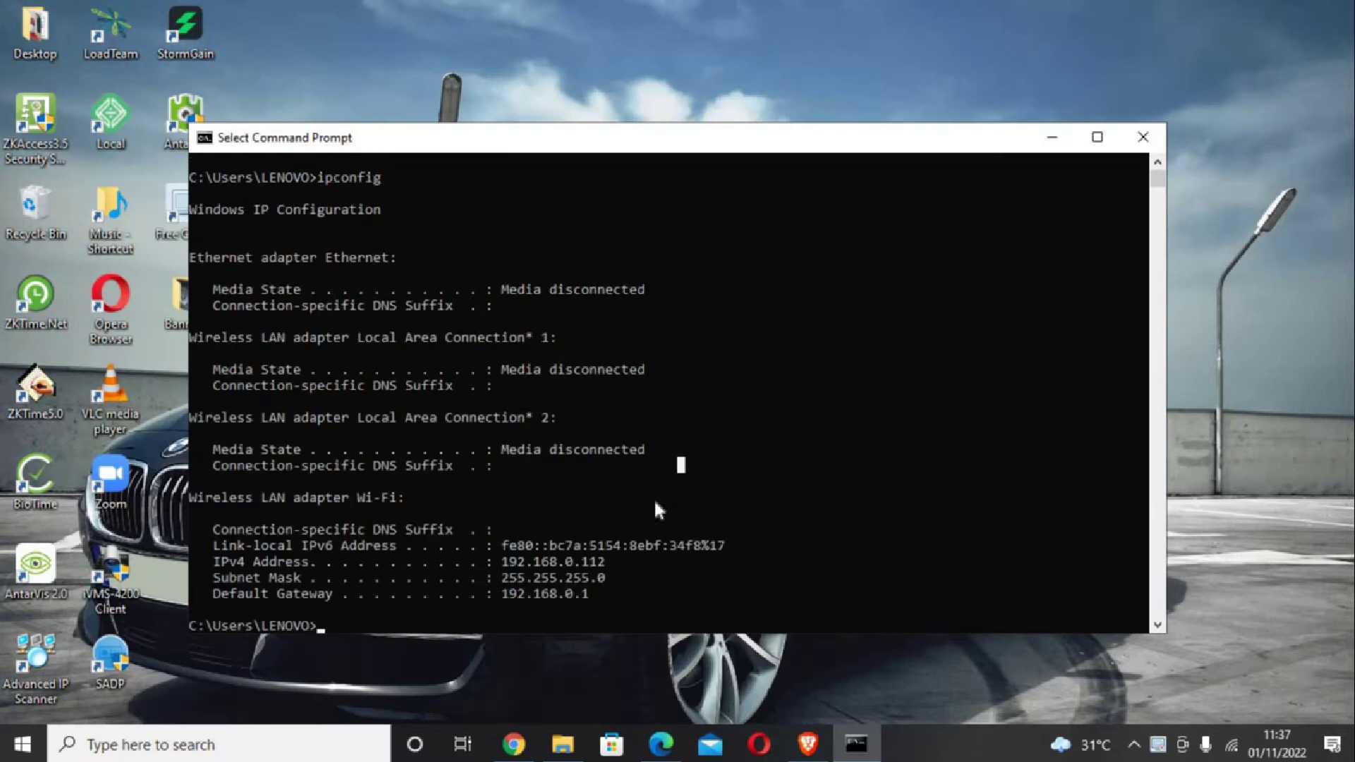
Step: Open Google Chrome on a new tab showing the Google search page
drag(516, 554, 624, 583)
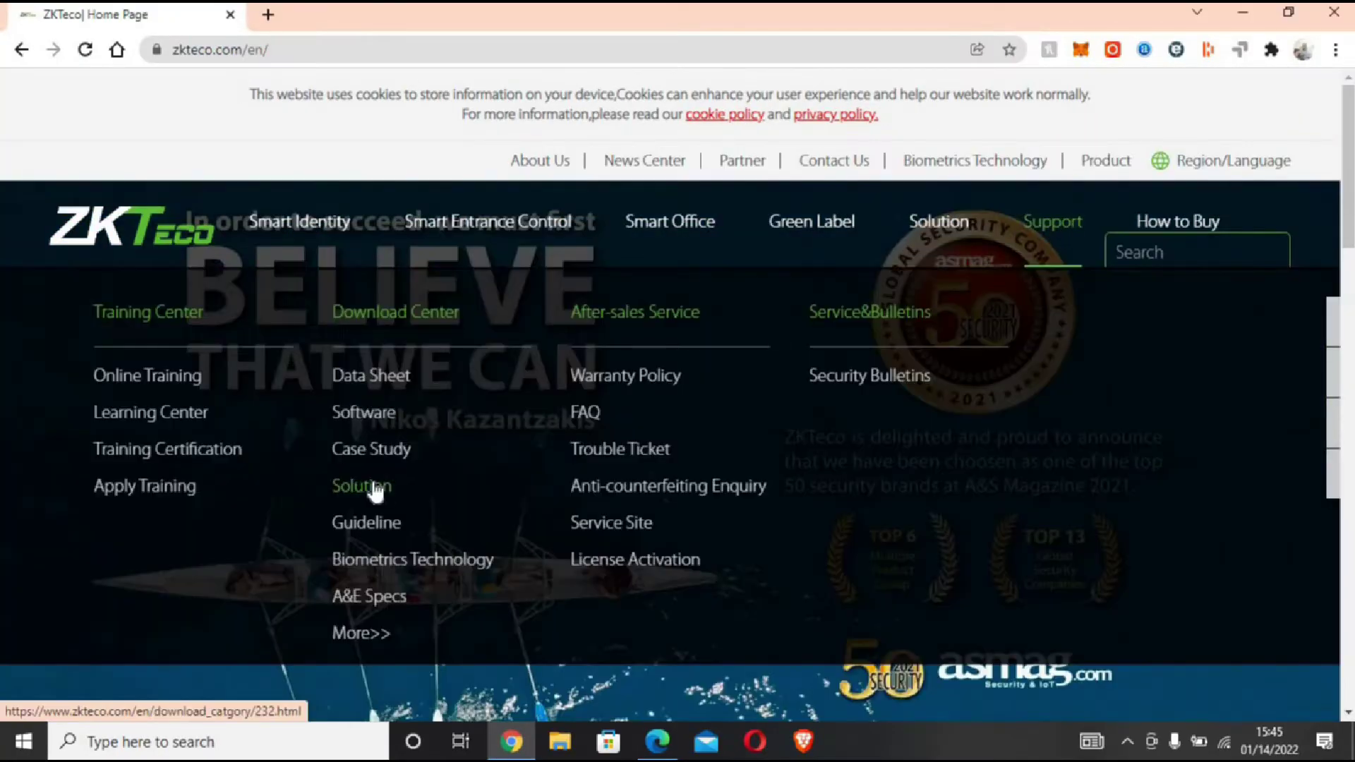
click(357, 417)
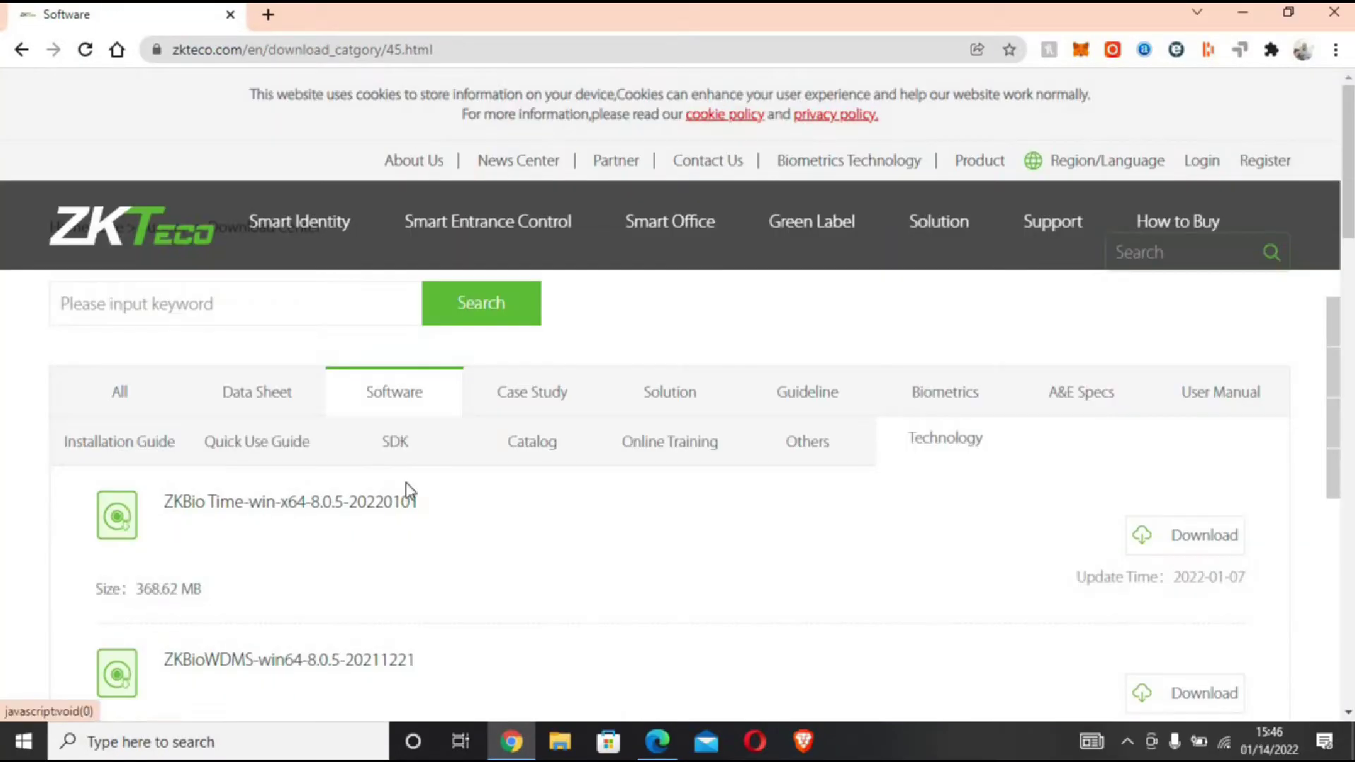
click(405, 484)
click(592, 565)
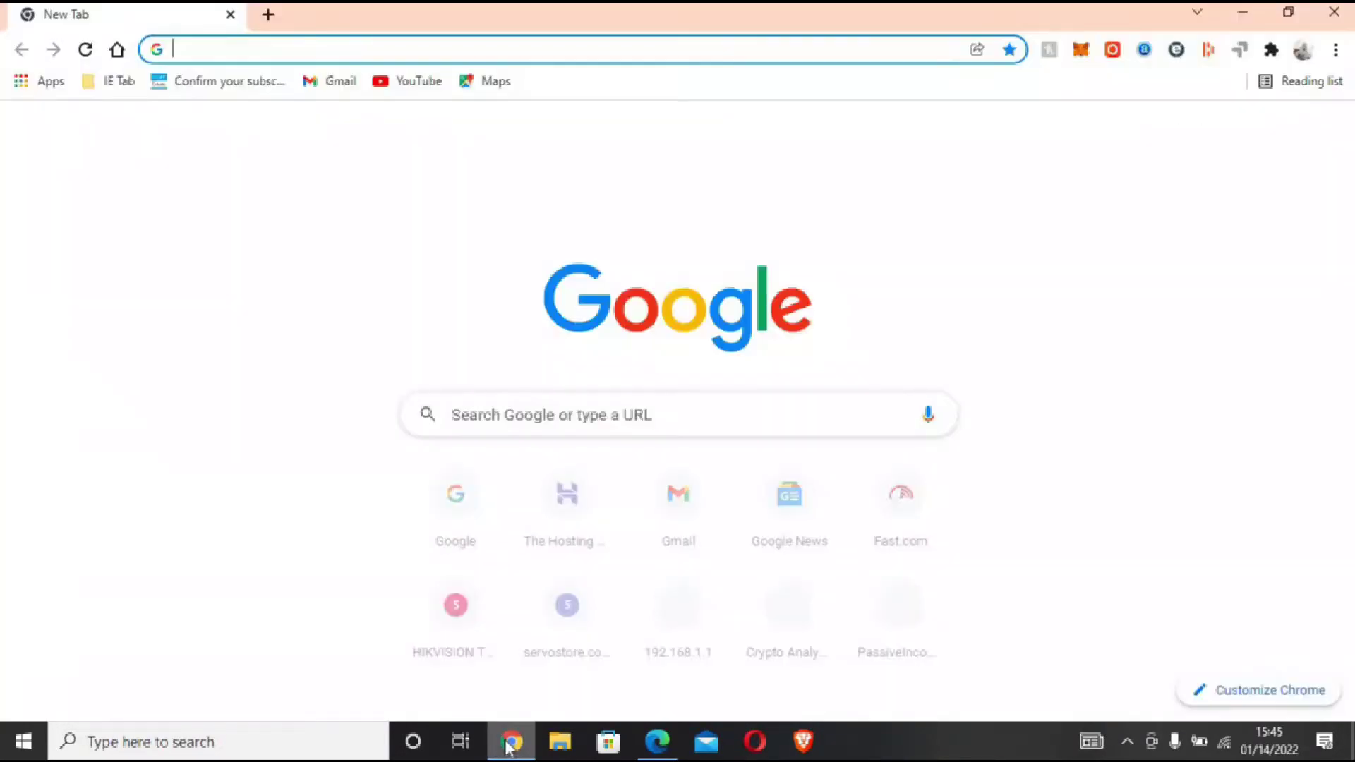
Step: Go to zkteco.com and open the Software downloads page listing ZKBio Time
click(306, 54)
text(zk)
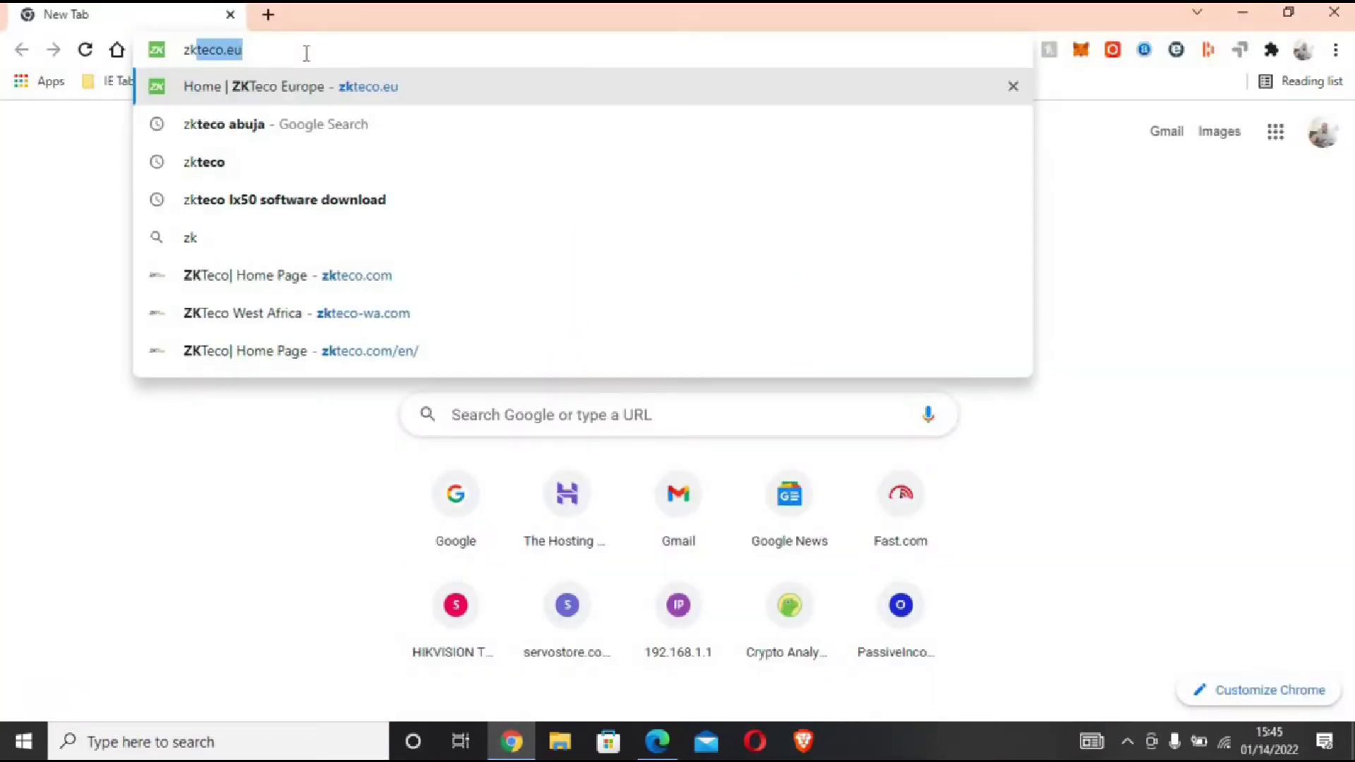
text(teco.com)
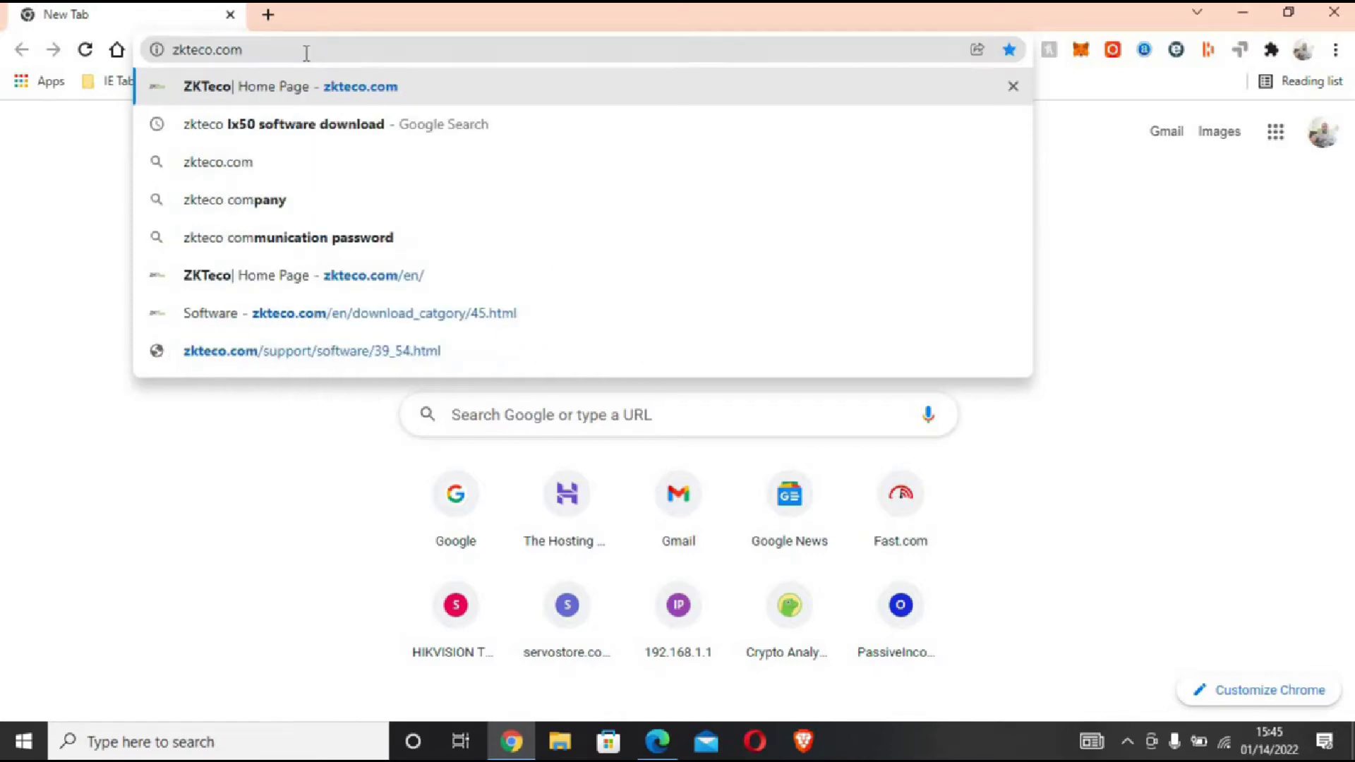
key(Return)
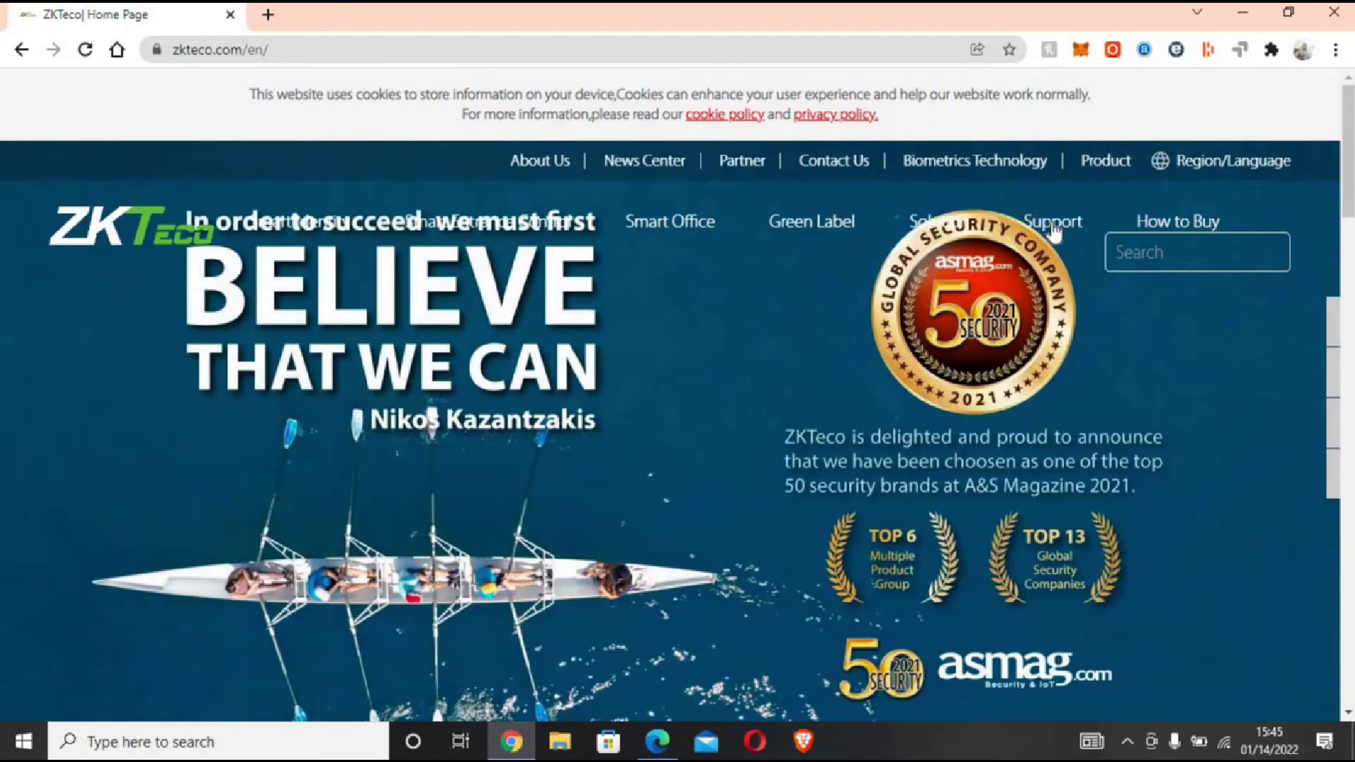
mouse_move(1055, 222)
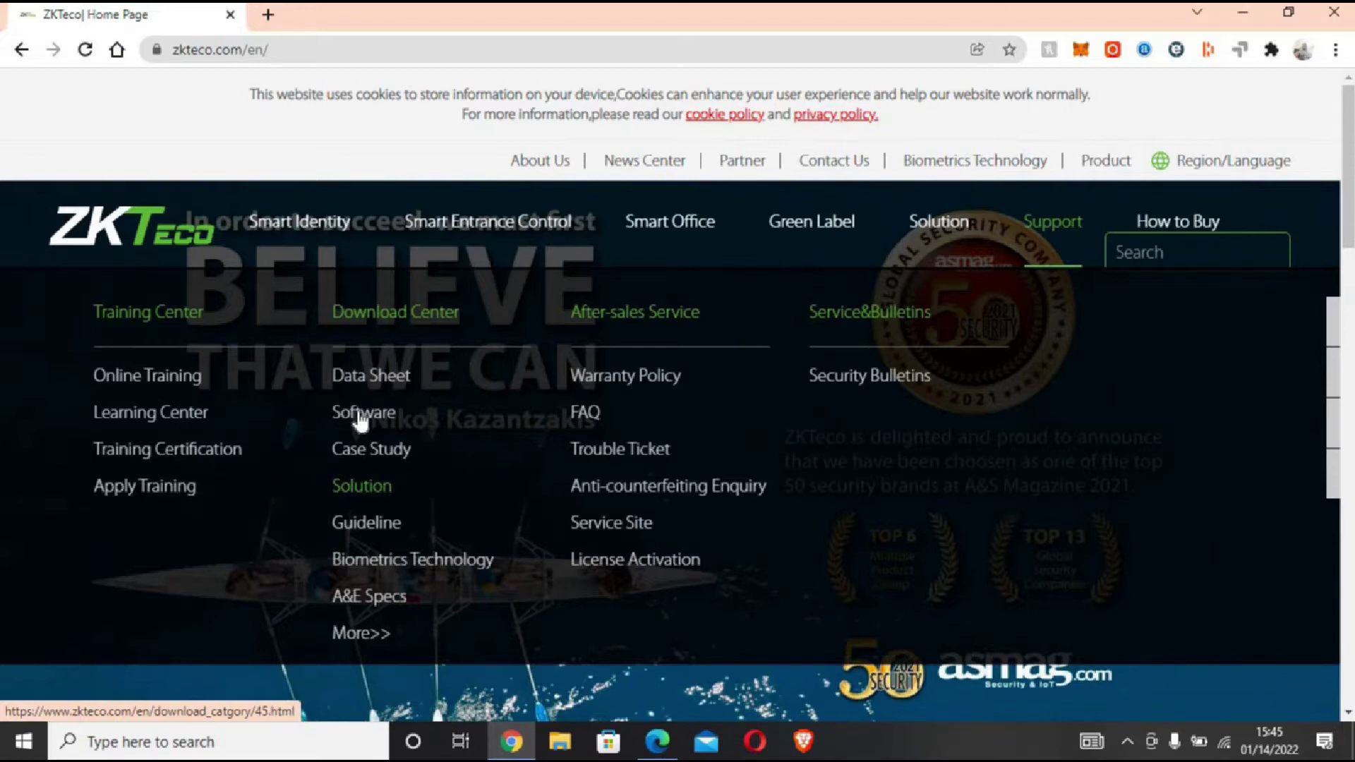
click(360, 416)
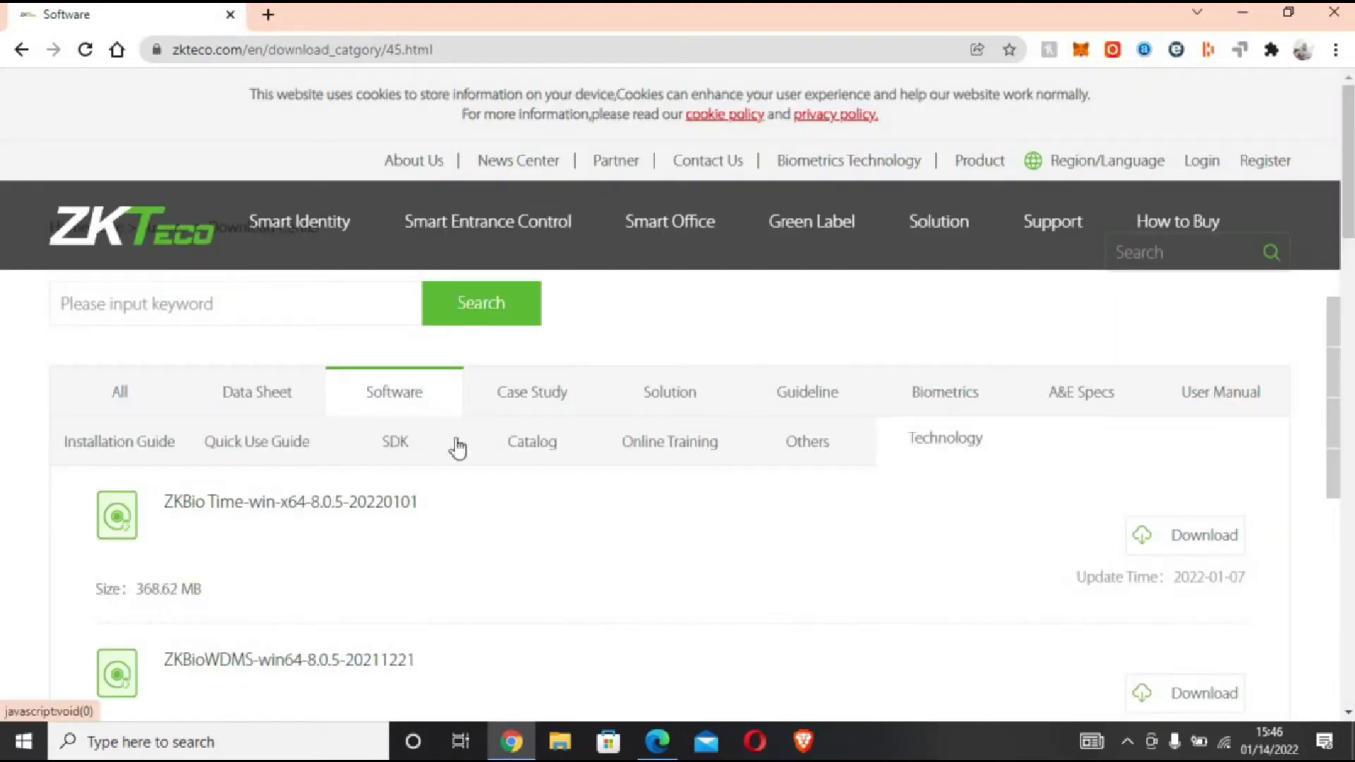
Step: Request the ZKBio Time download and log in with the ZKTeco account password
click(1185, 542)
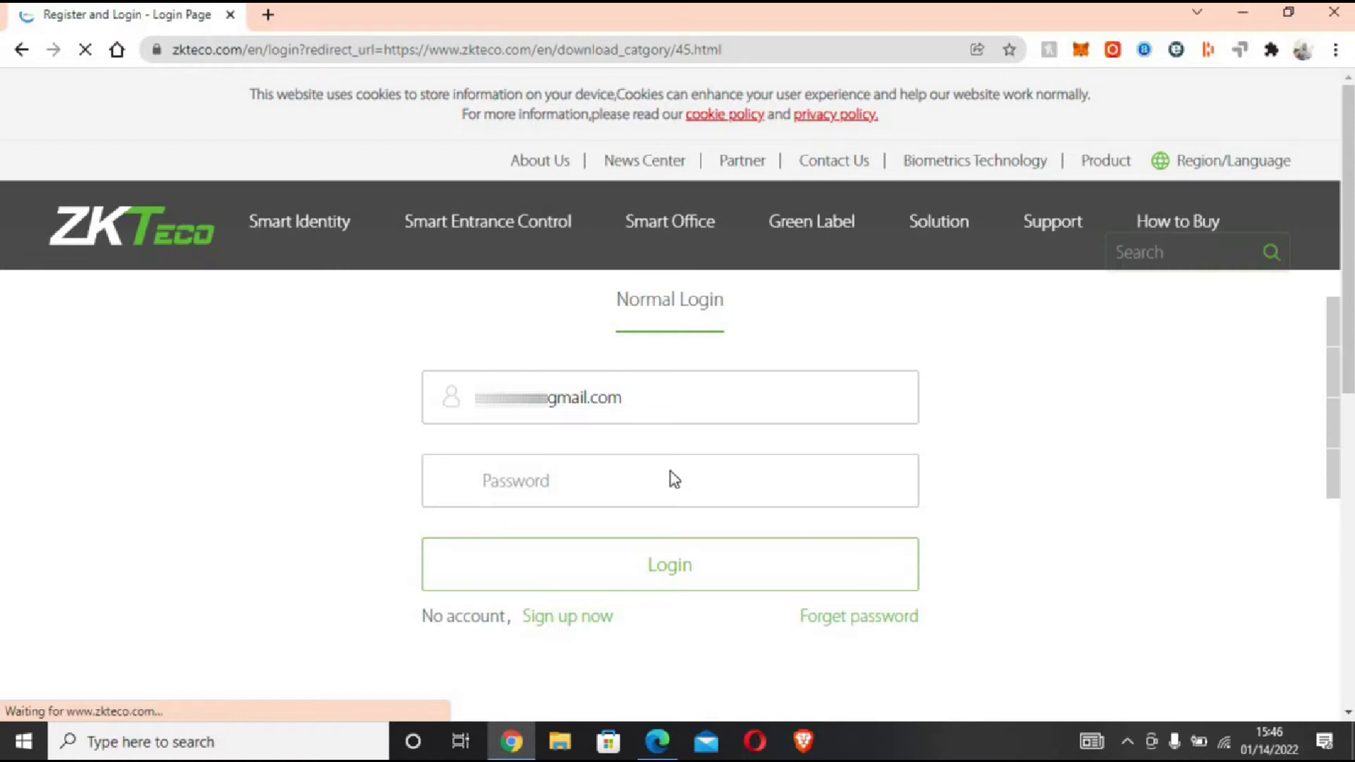
click(647, 484)
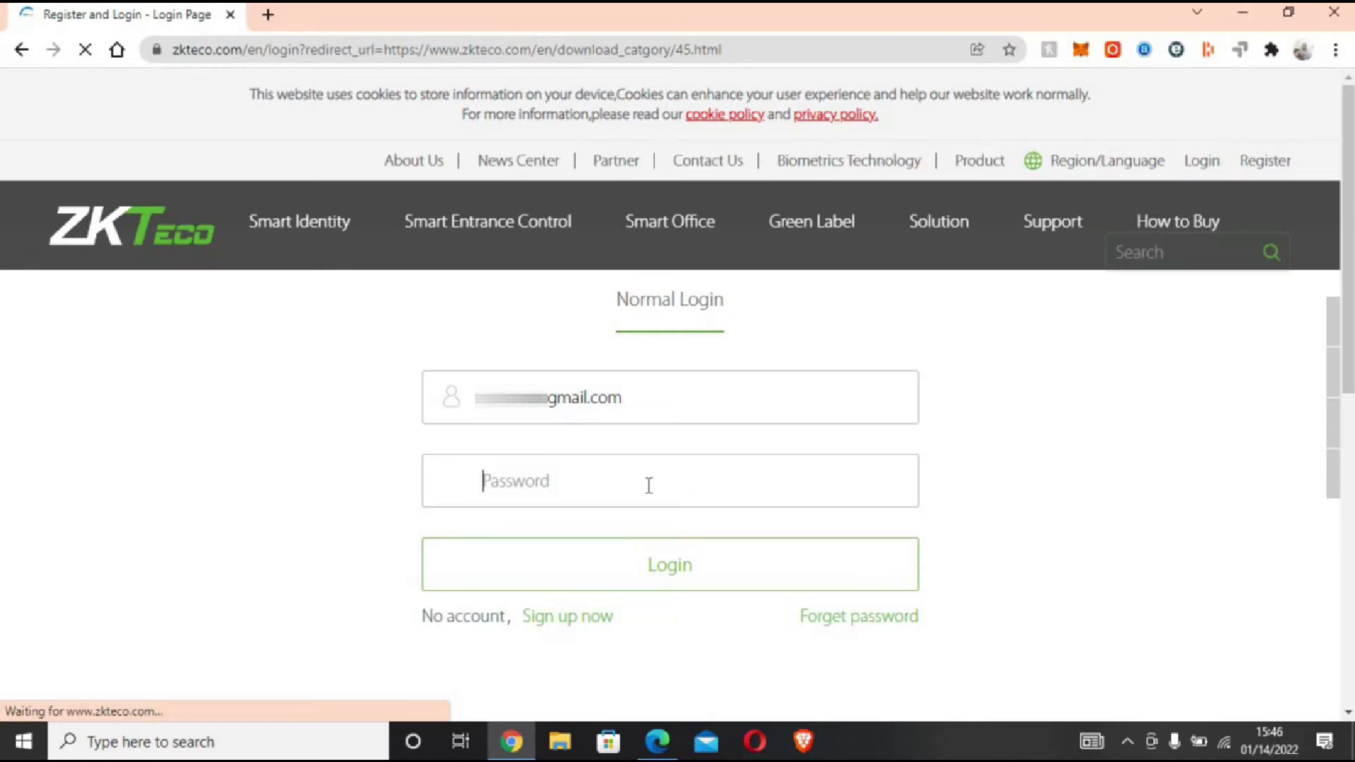
text(•)
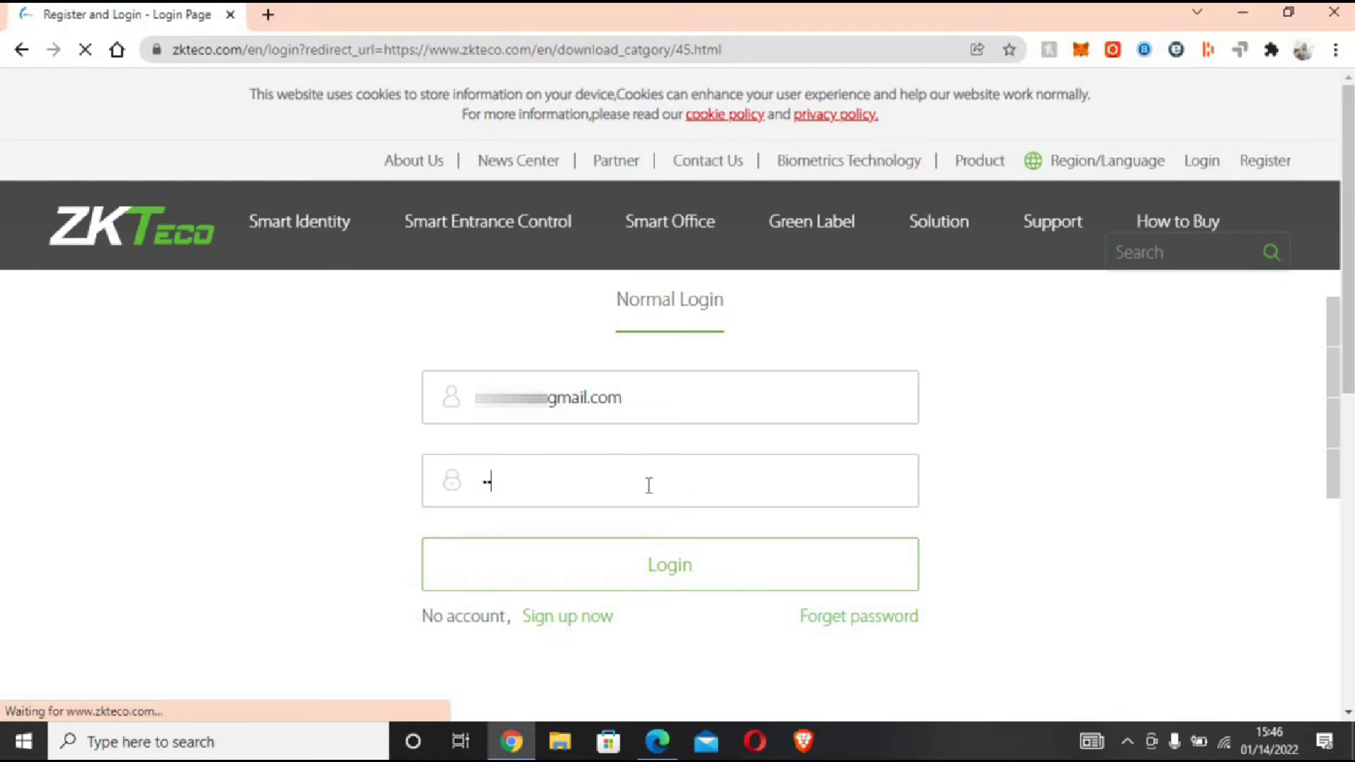
text(••••••••••)
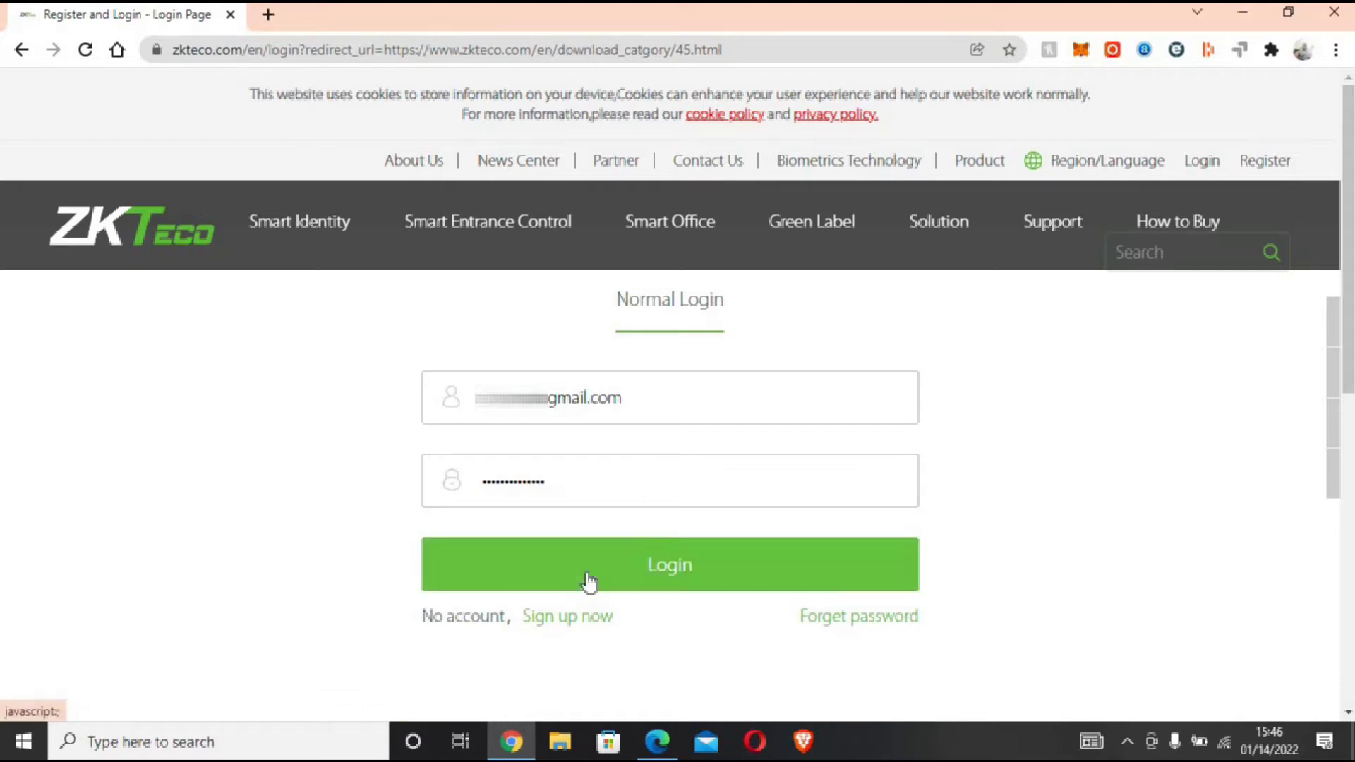
click(662, 569)
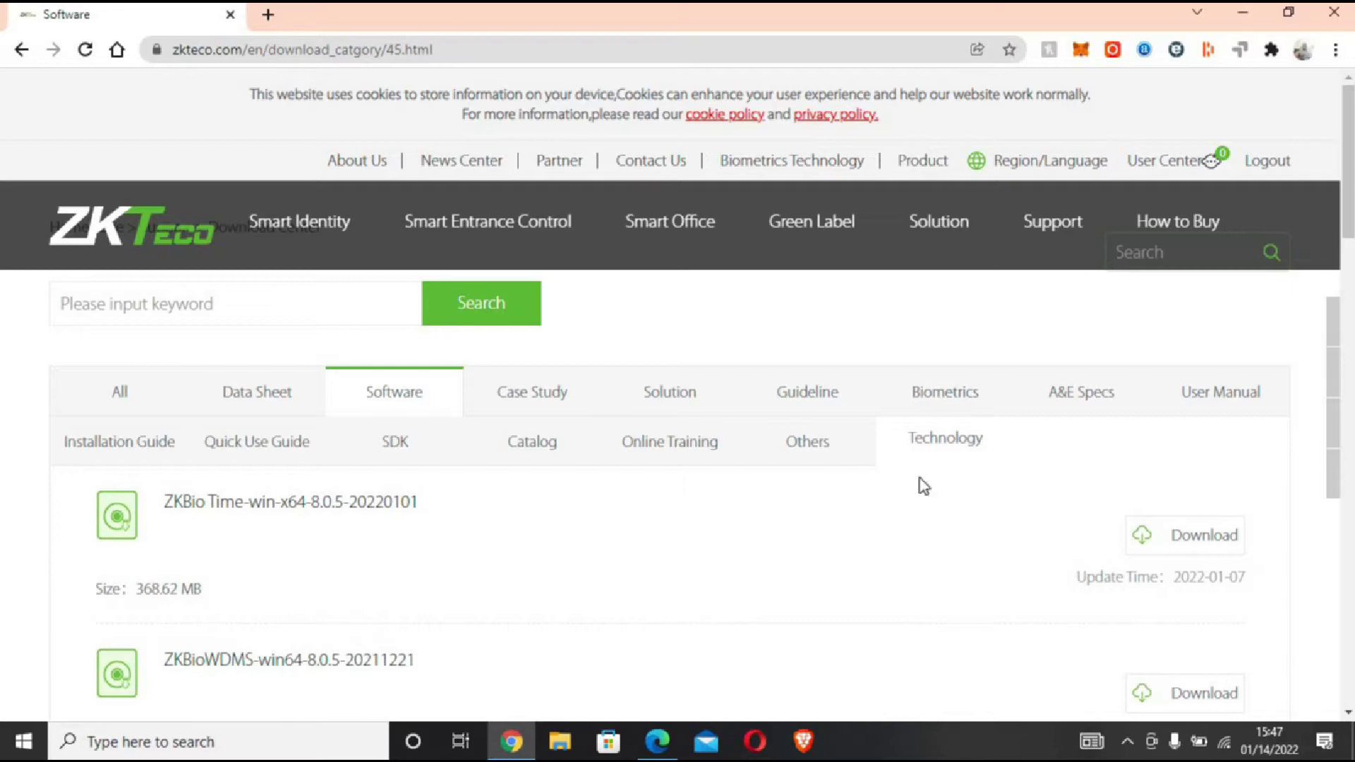
Step: Download the ZKBio Time-win-x64-8.0.5-20220101 installer
click(1207, 541)
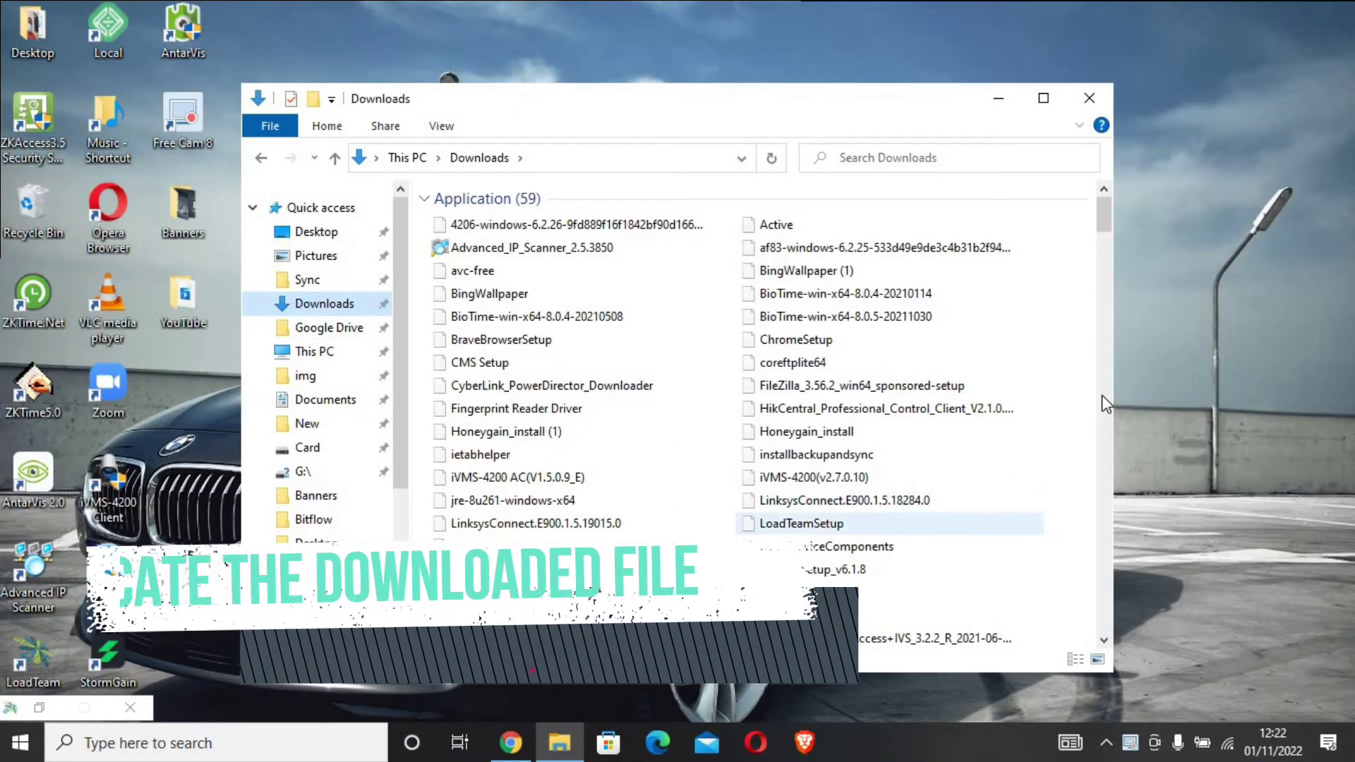
Step: Jump to the BioTime ZIP archive in Downloads by typing 'zkbio' in the file list
scroll(1106, 438, down, 10)
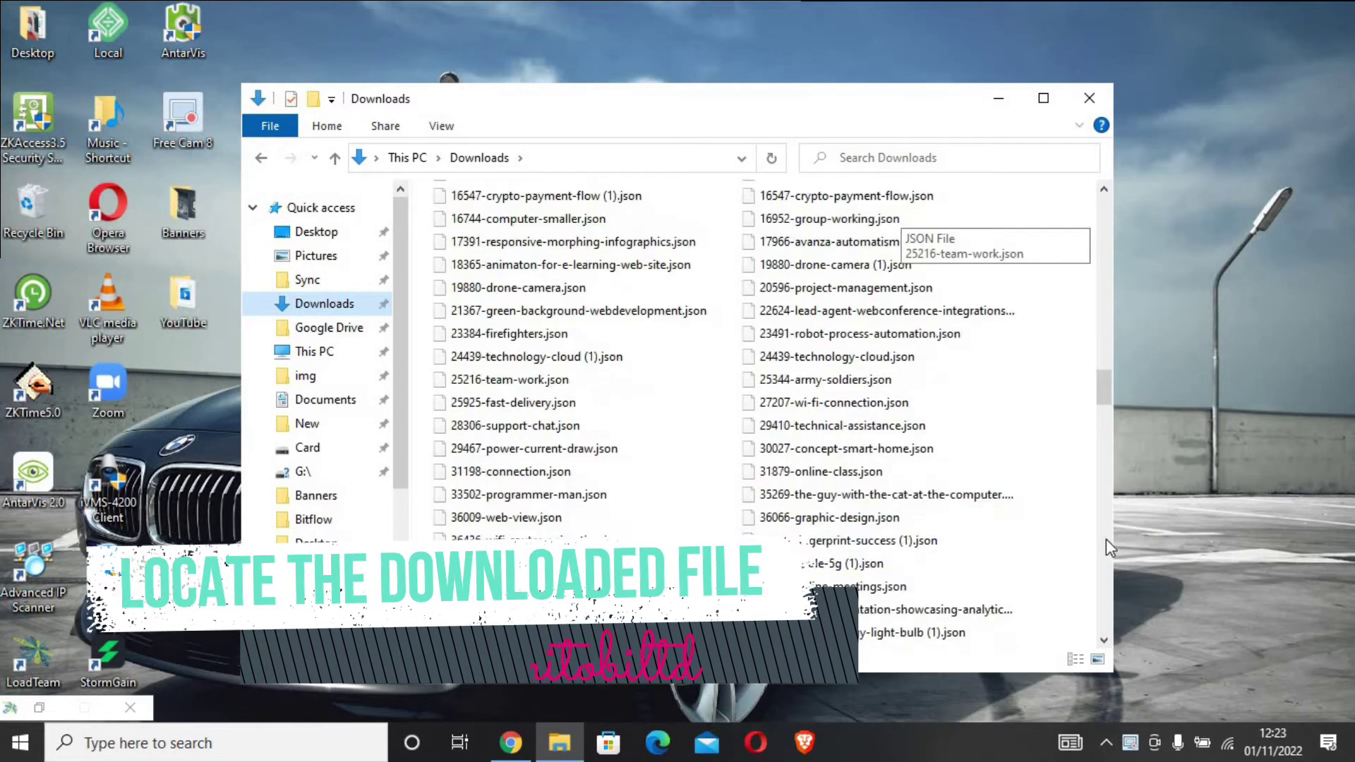
click(569, 444)
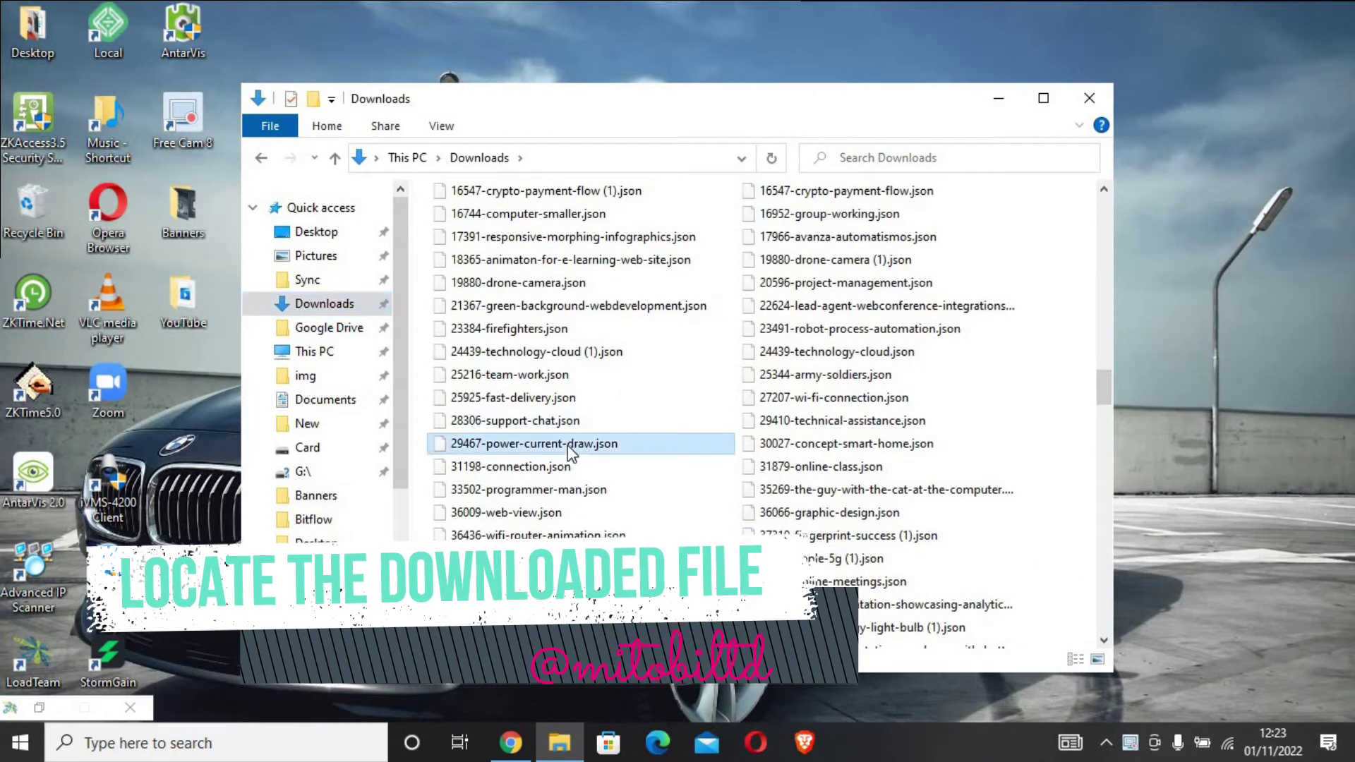
text(zk)
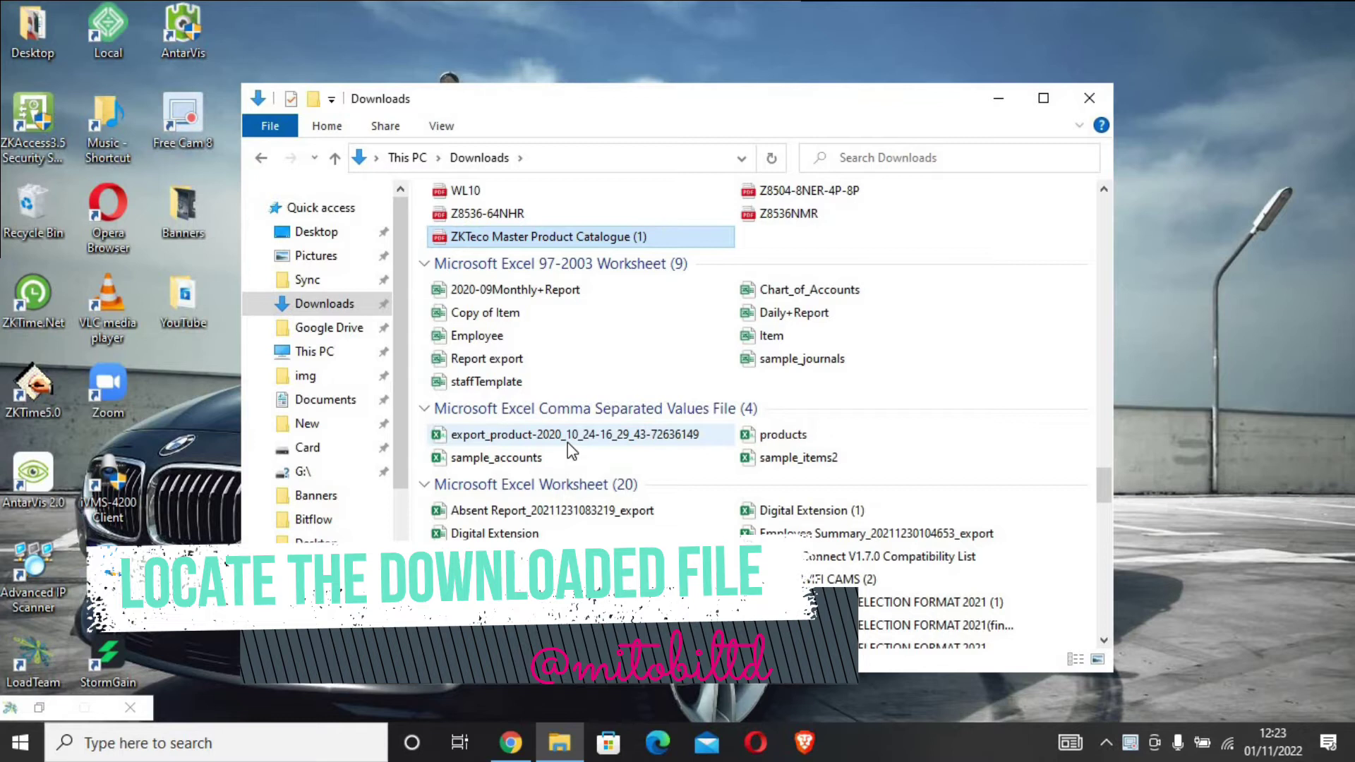
text(bio)
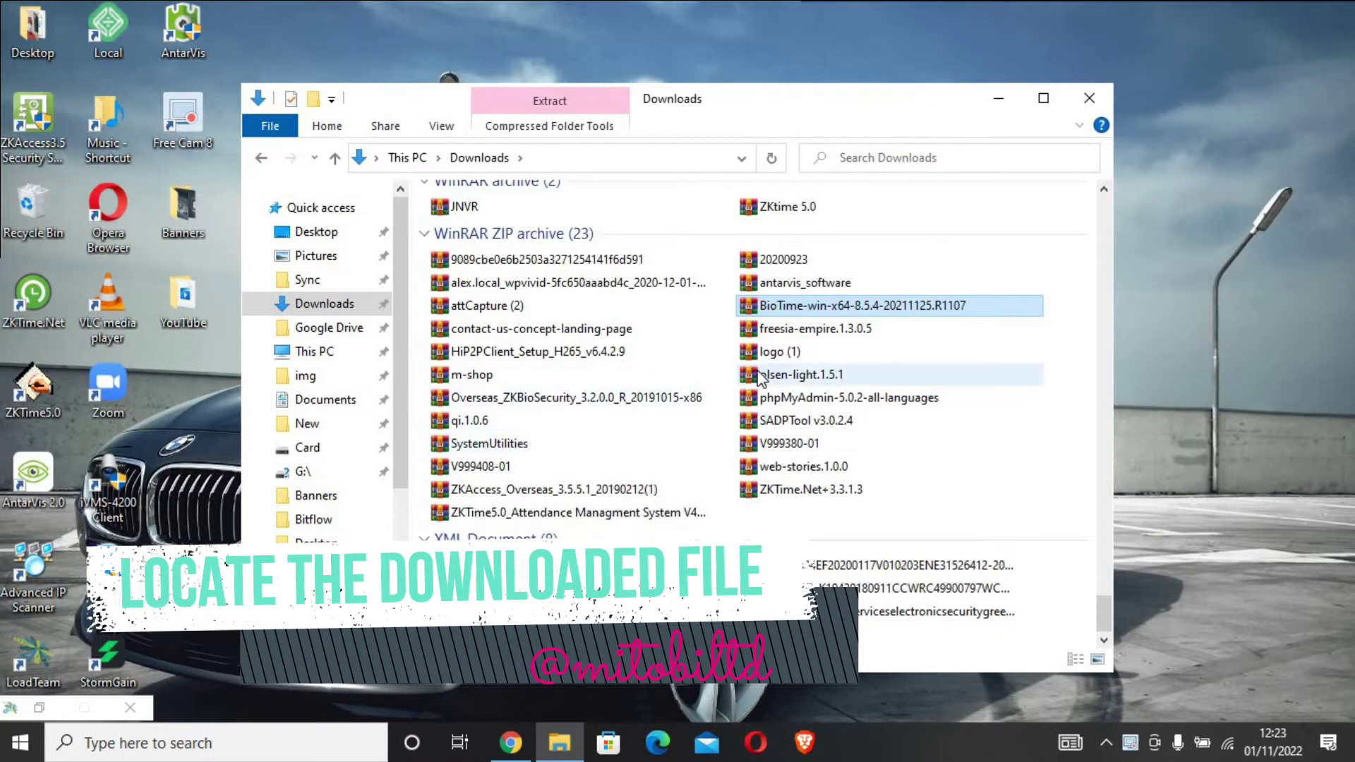
Step: Open the BioTime-win-x64-8.5.4 ZIP in WinRAR, dismiss the licence reminder, and run setup.exe
double_click(845, 307)
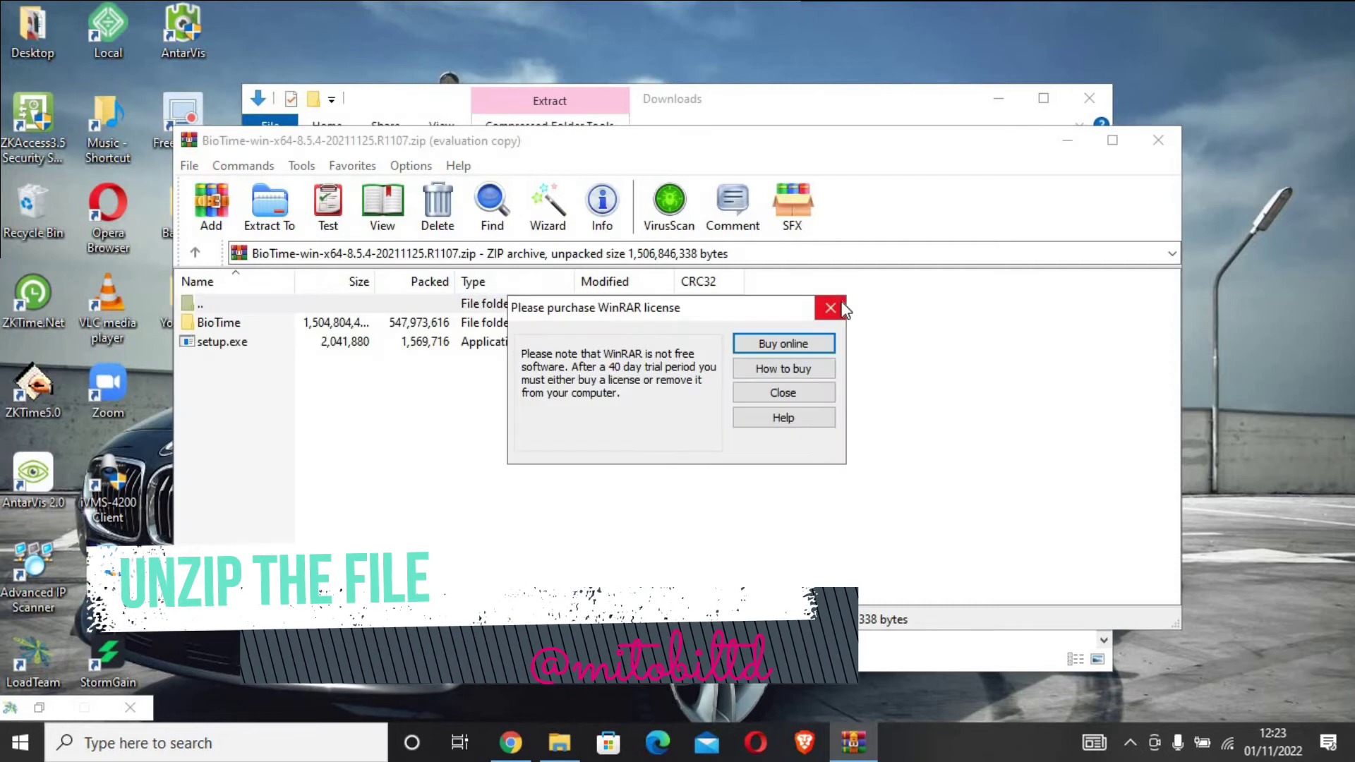
click(830, 308)
double_click(223, 342)
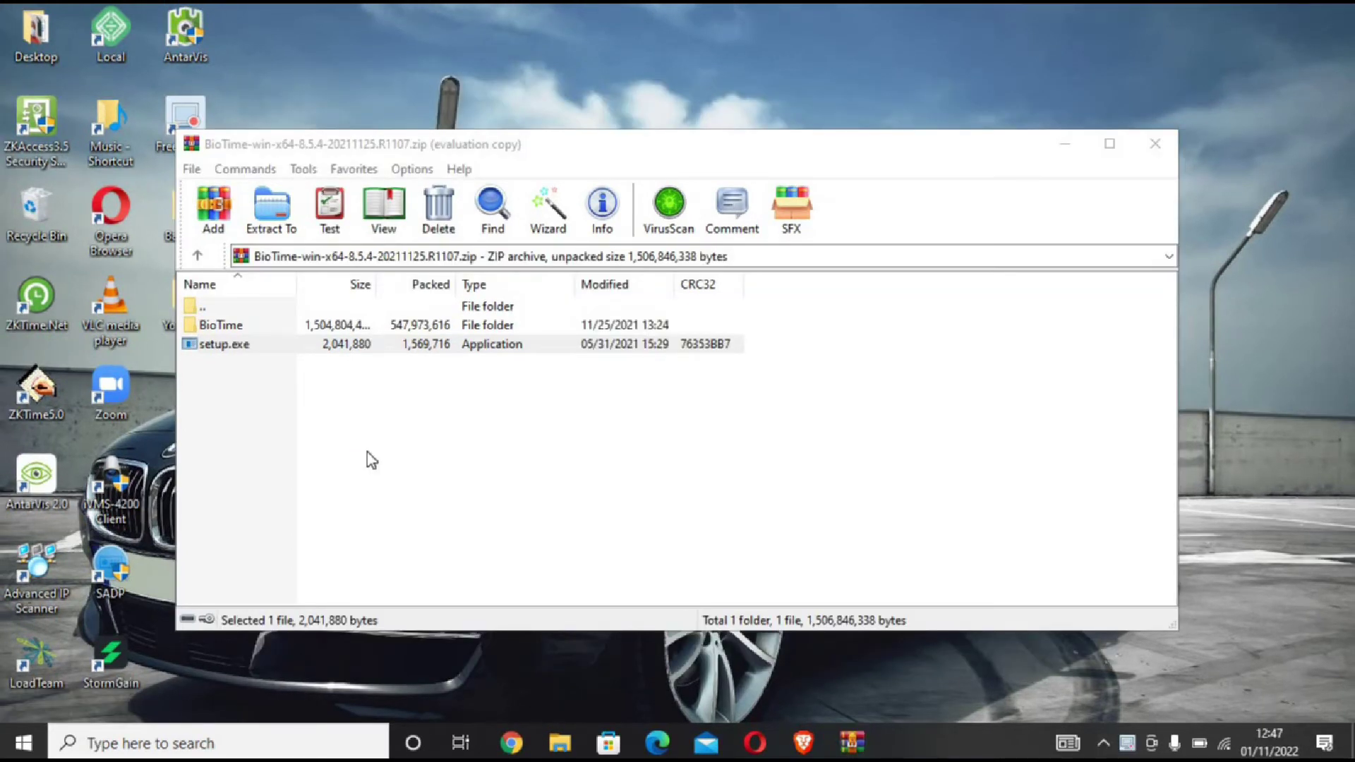
Step: Accept the BioTime Setup language and the licence agreement
click(1067, 146)
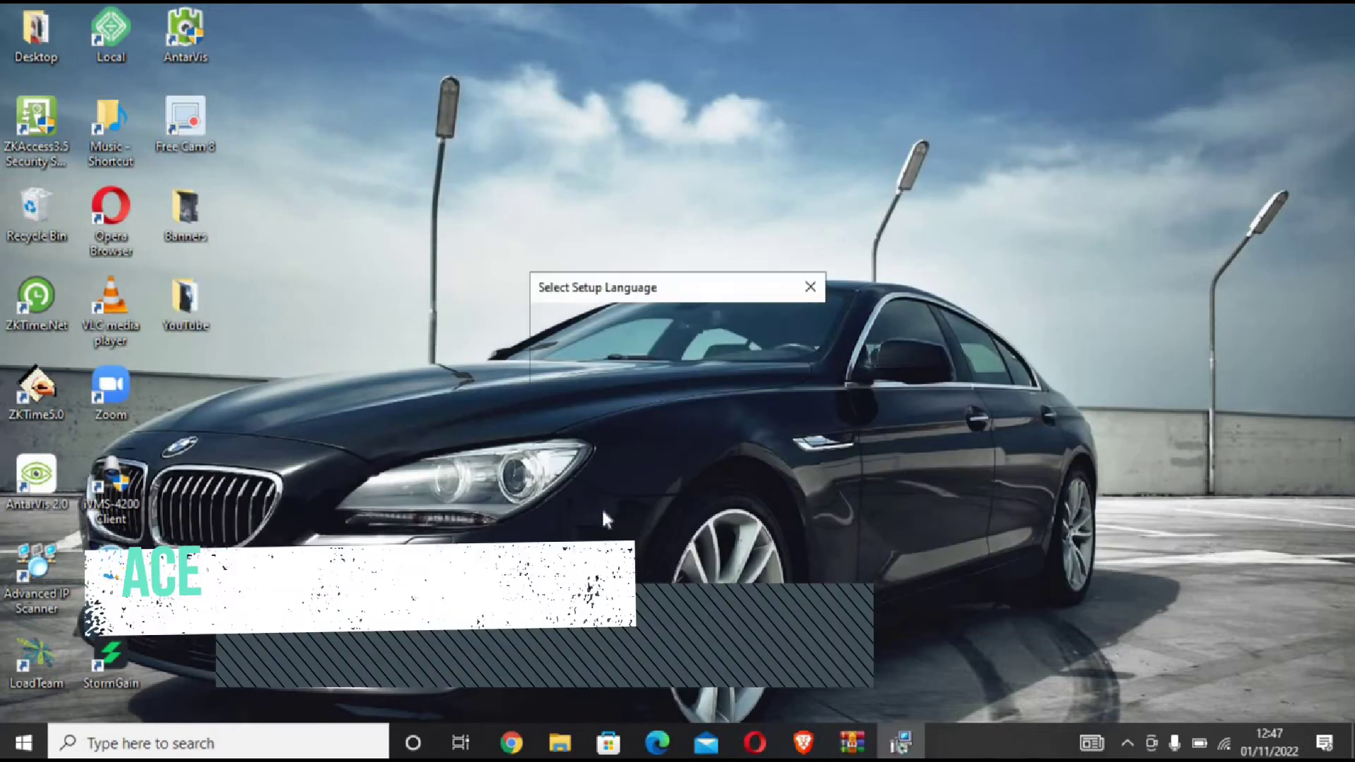
click(695, 421)
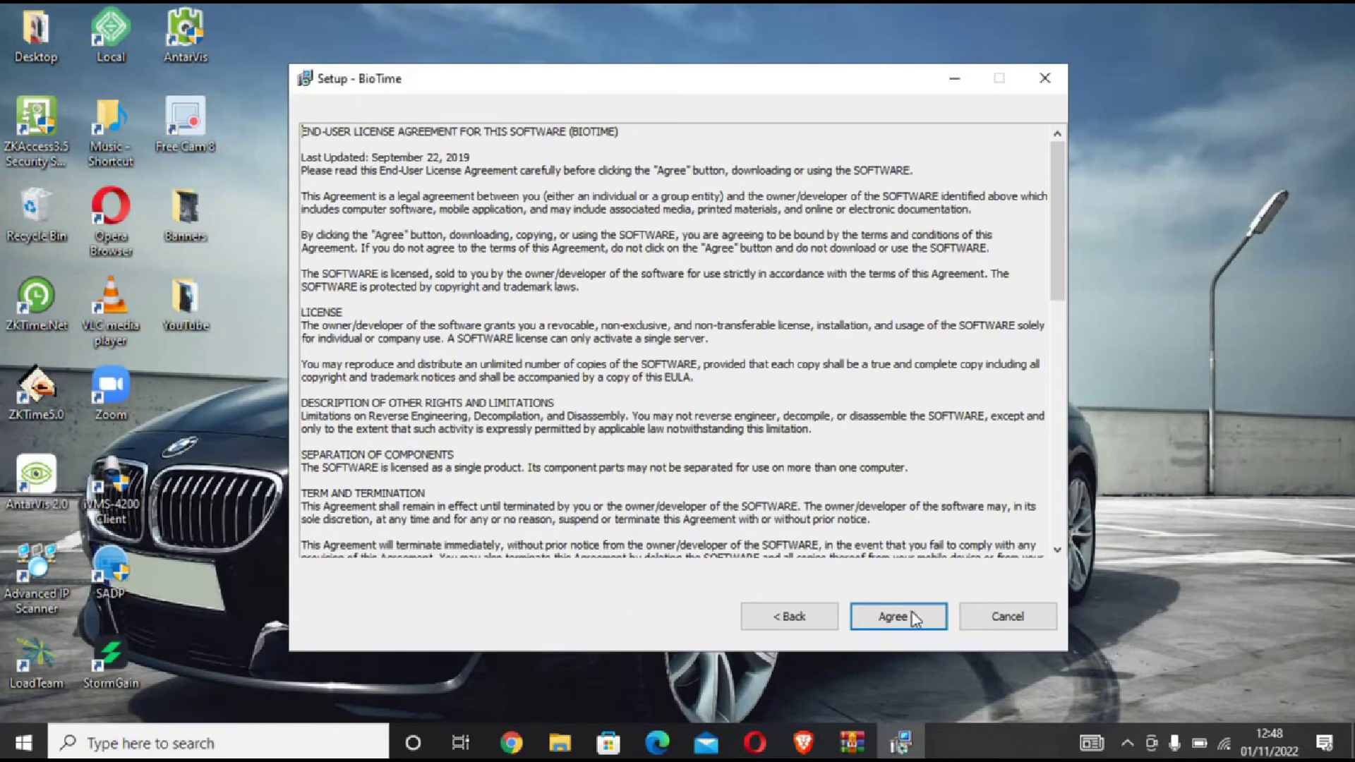
click(911, 619)
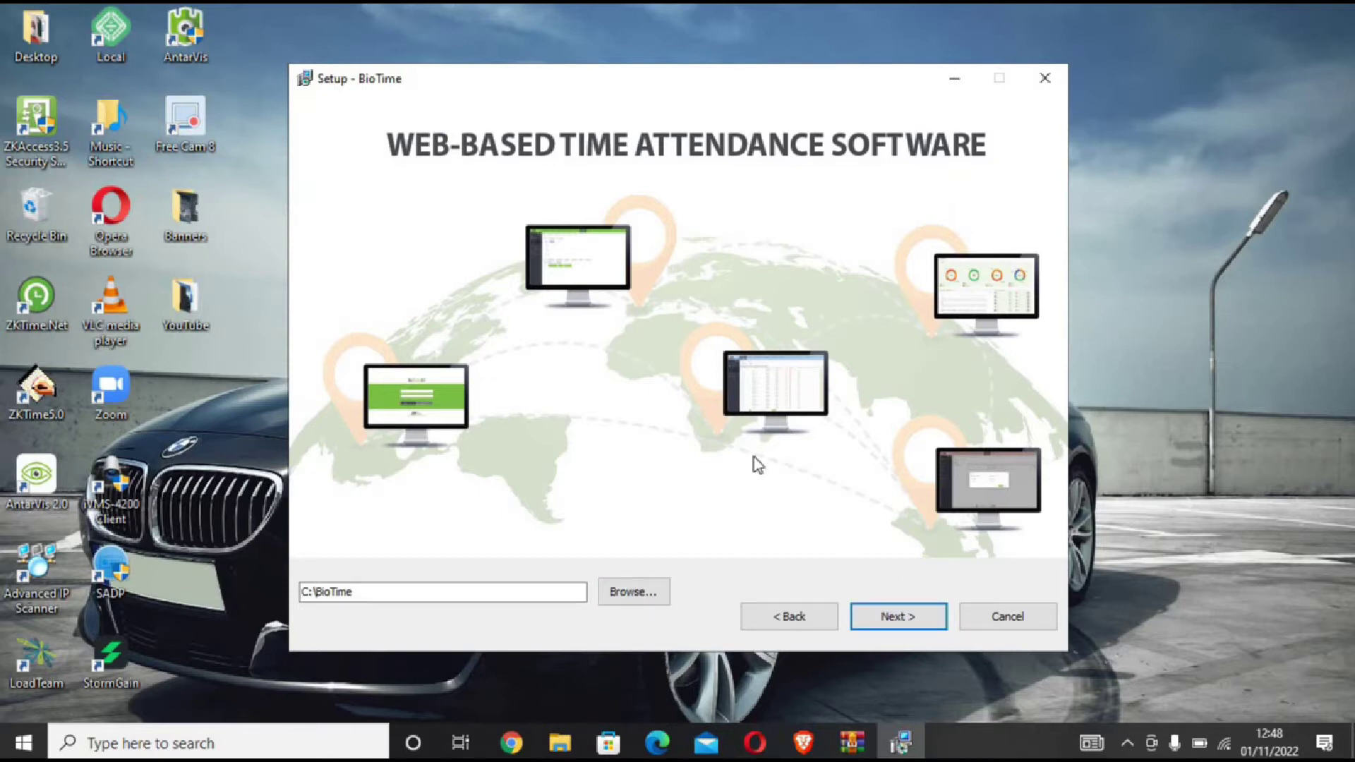
Step: Keep the C:\BioTime folder and port 80 with a firewall exception
key(Return)
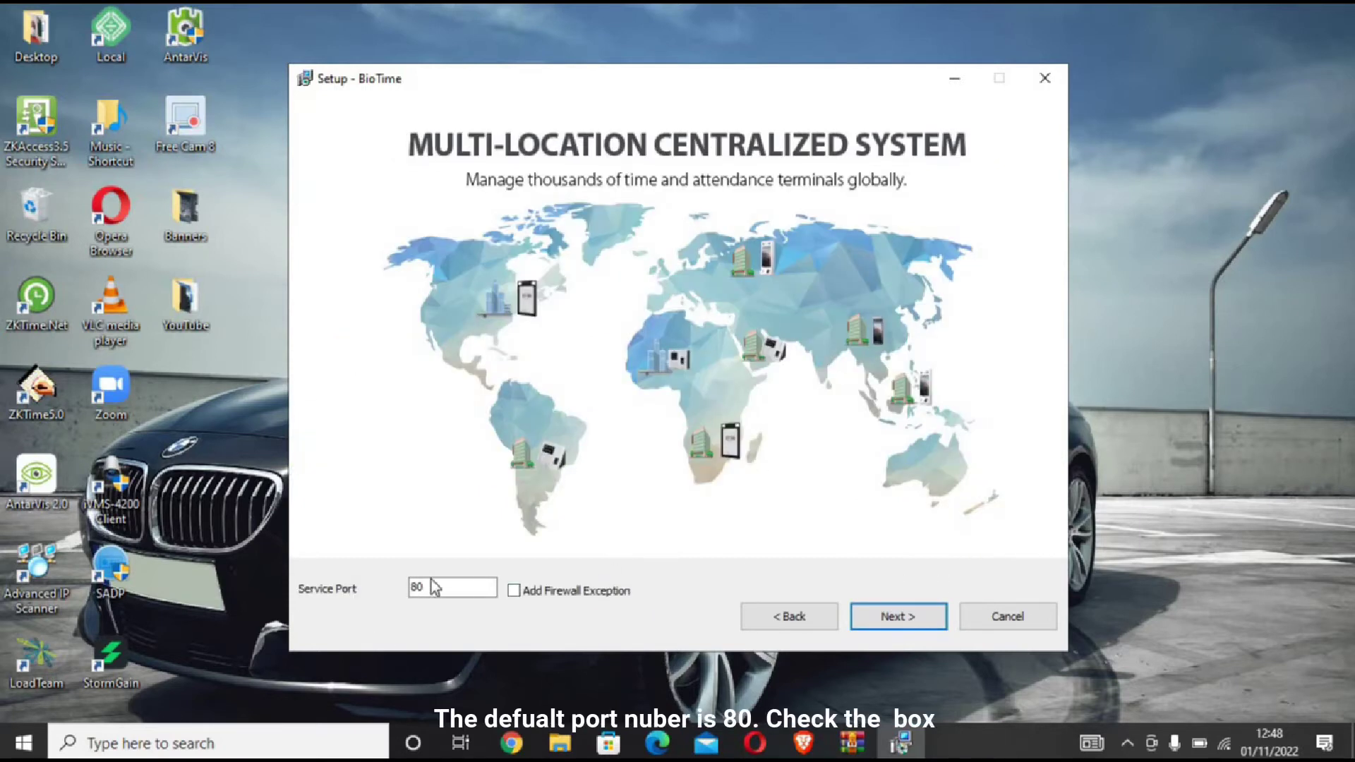
click(513, 590)
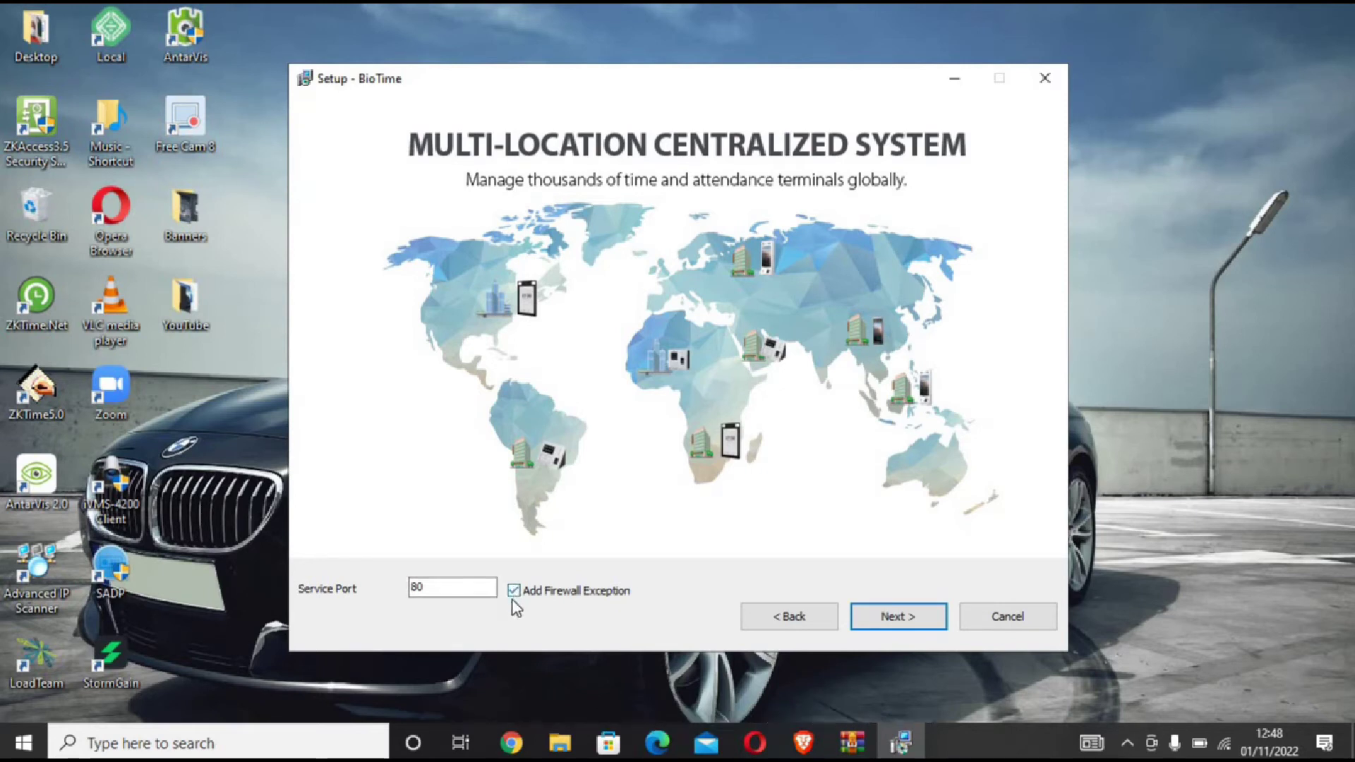
click(893, 612)
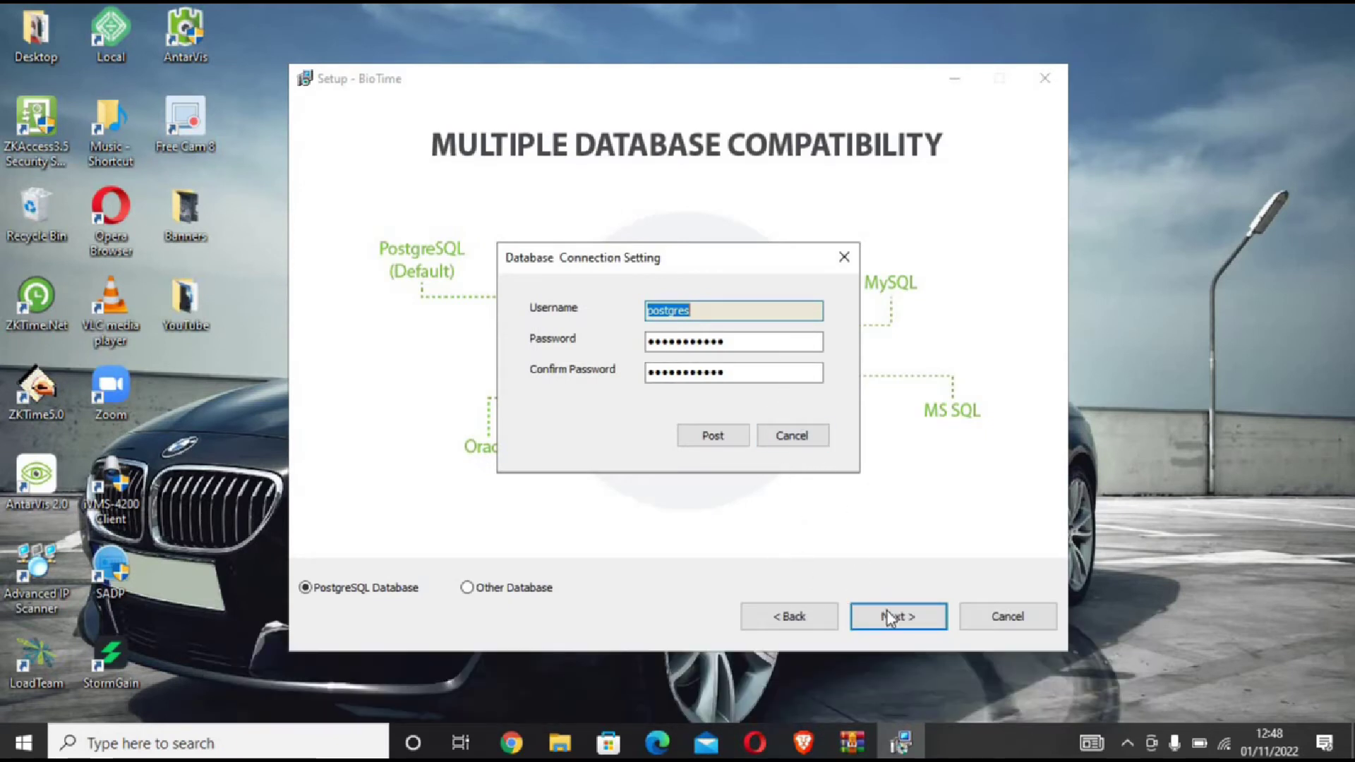
Step: Enter and confirm a new postgres password, save the PostgreSQL settings, and install BioTime
click(755, 343)
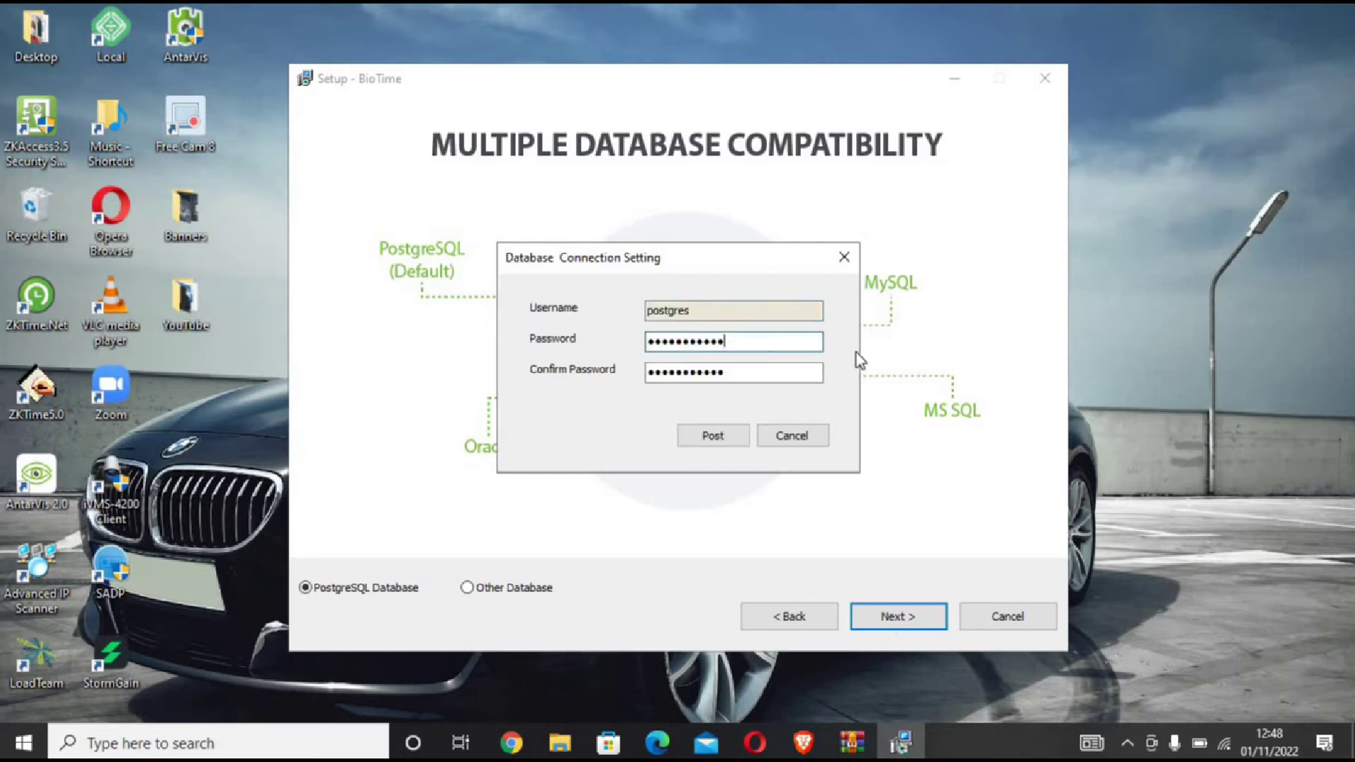
key(BackSpace)
key(BackSpace)
key(BackSpace)
key(BackSpace)
key(BackSpace)
key(BackSpace)
key(BackSpace)
key(BackSpace)
key(BackSpace)
key(BackSpace)
key(BackSpace)
key(BackSpace)
text(••••••••••••)
key(Tab)
text(••)
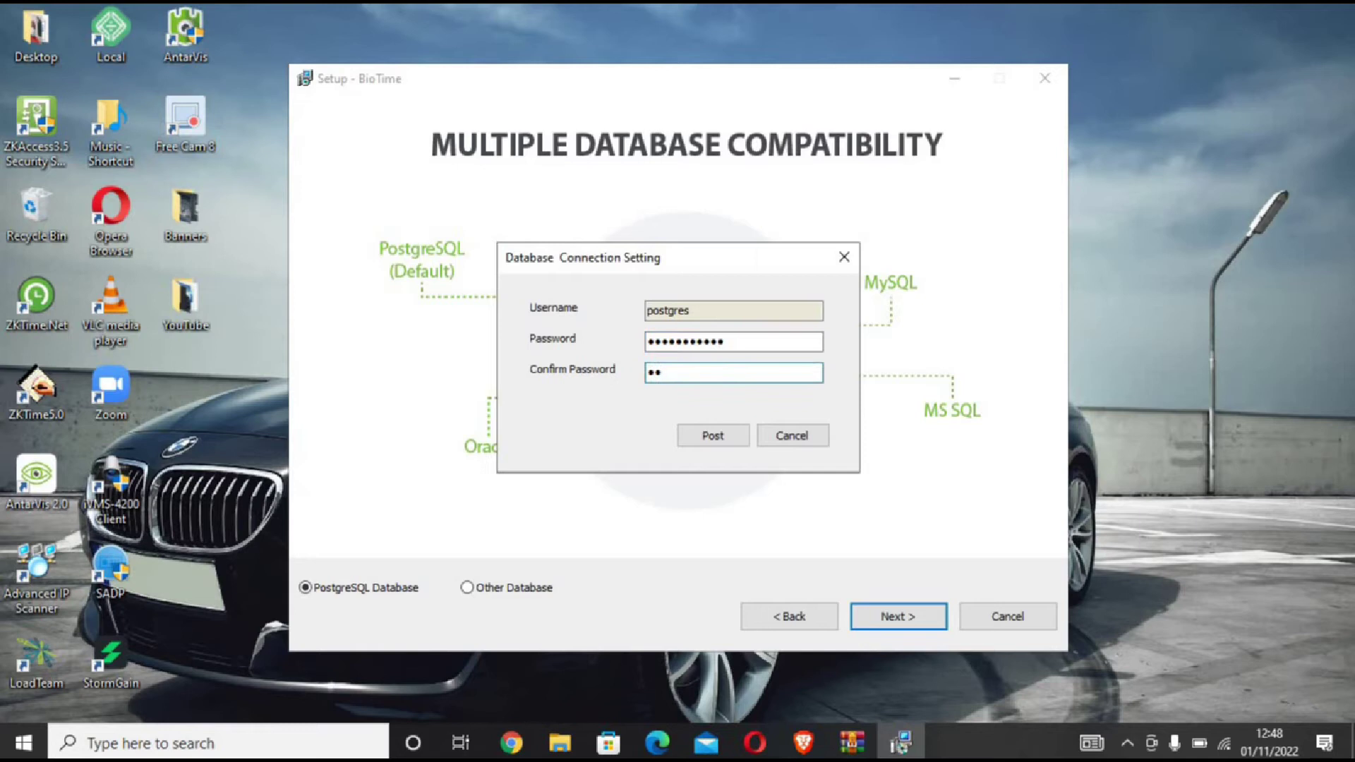
click(727, 436)
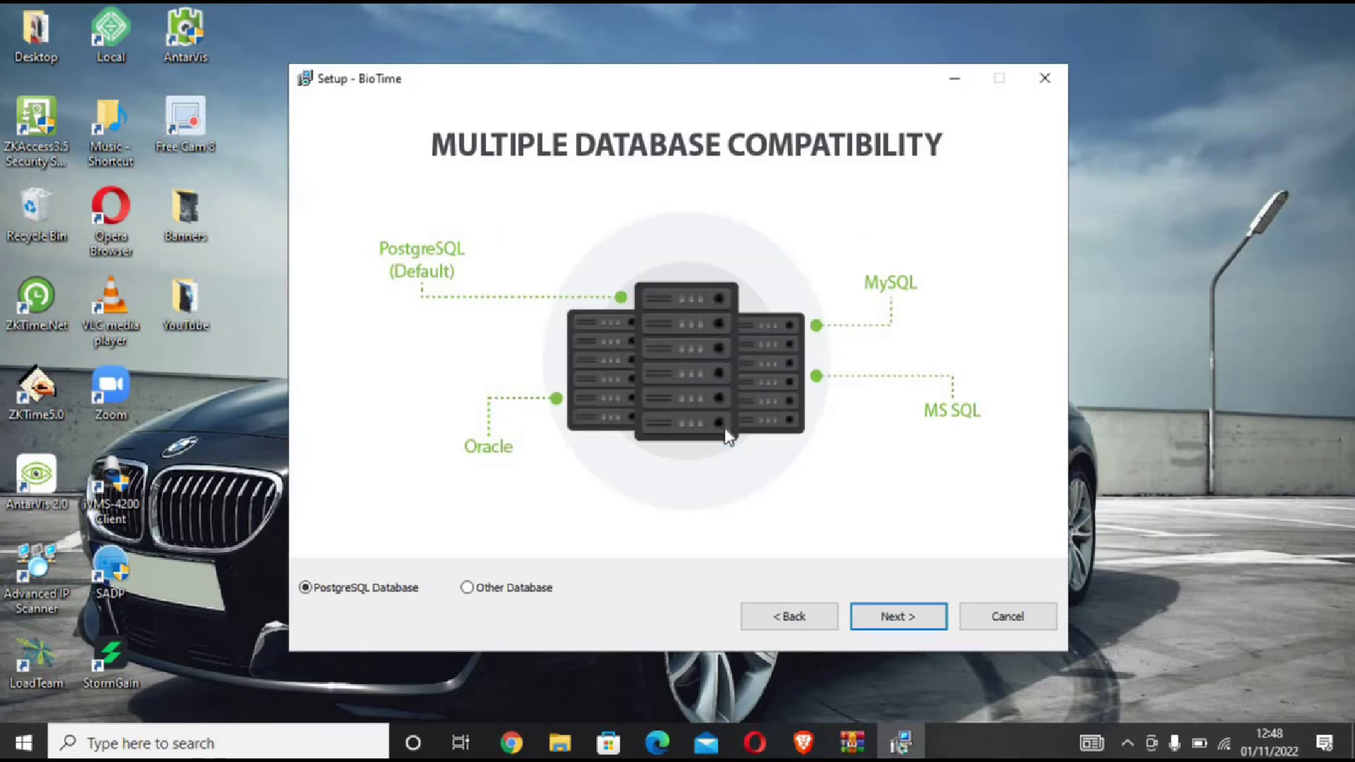
click(878, 615)
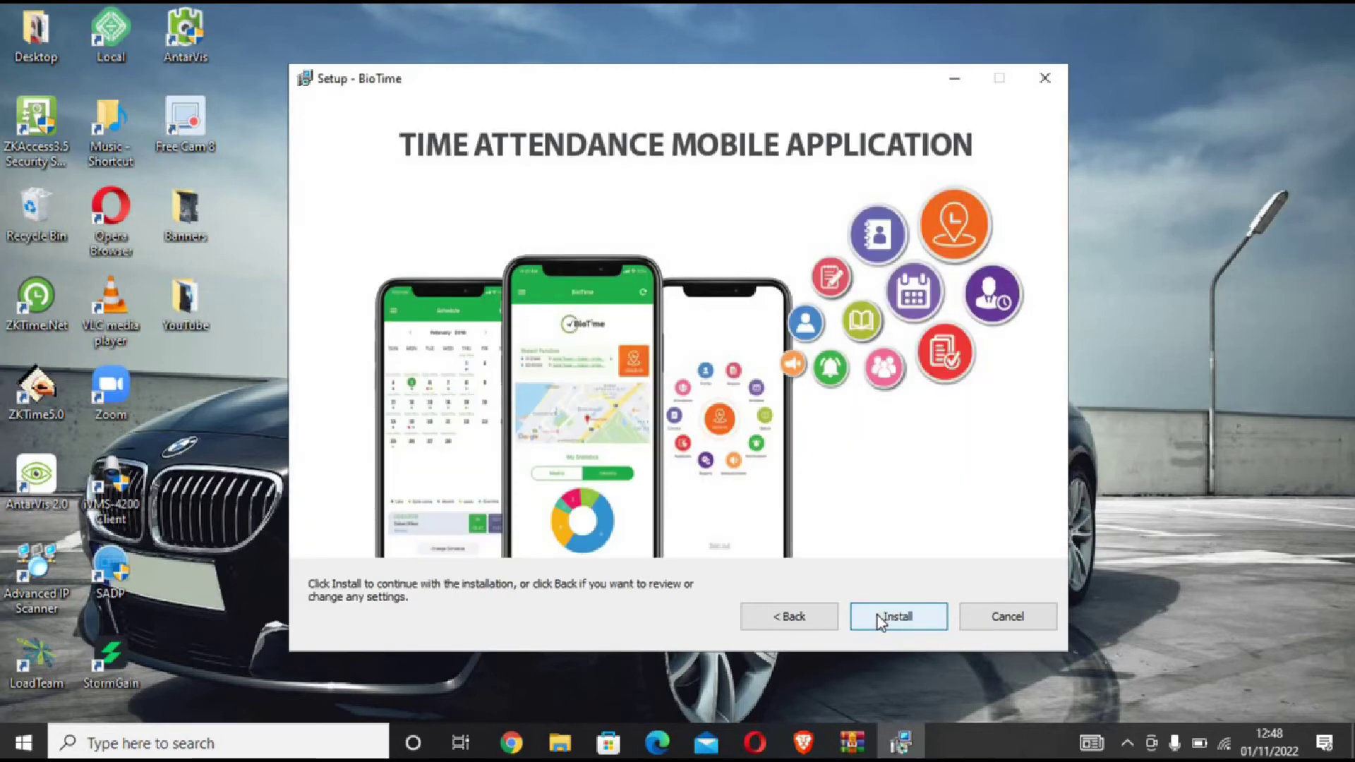
click(877, 614)
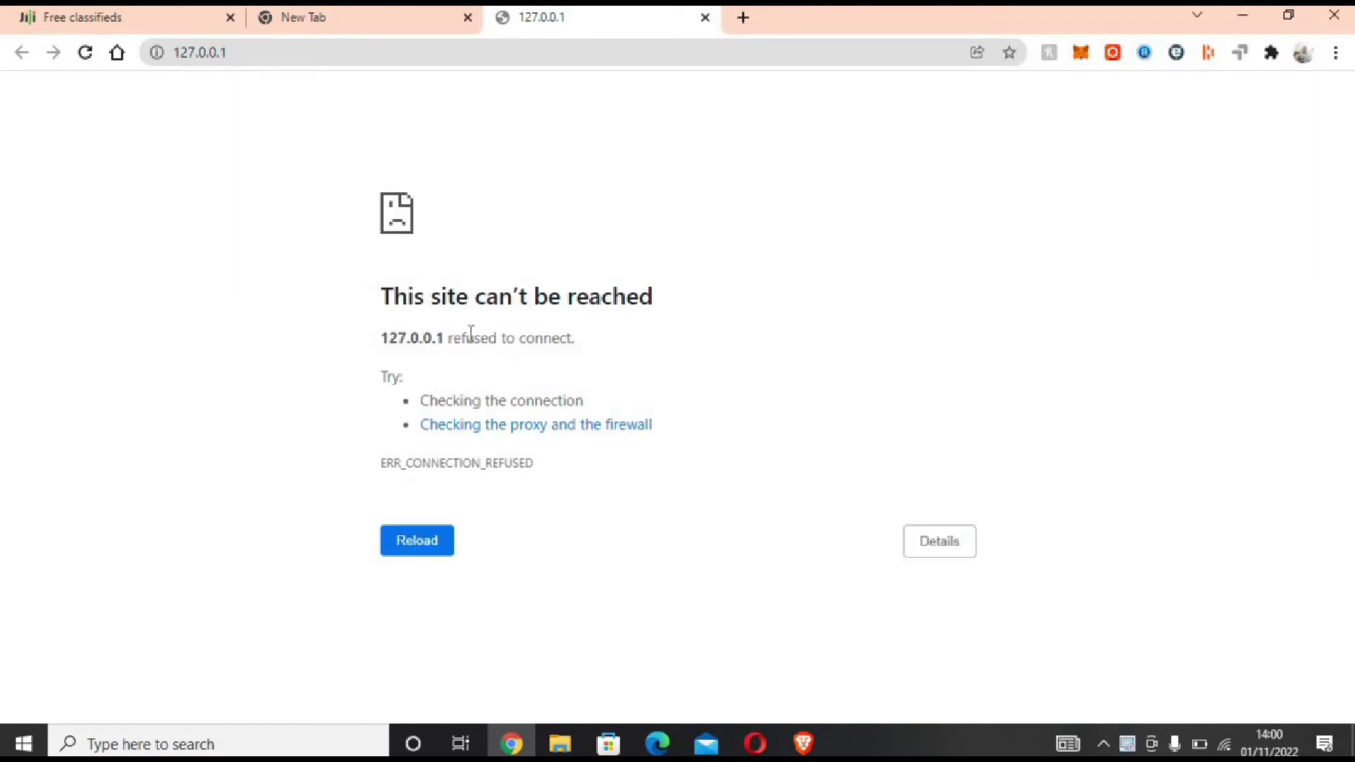
Step: Add ':8081' to the 127.0.0.1 address to load the BioTime Admin Login page
click(256, 52)
click(254, 53)
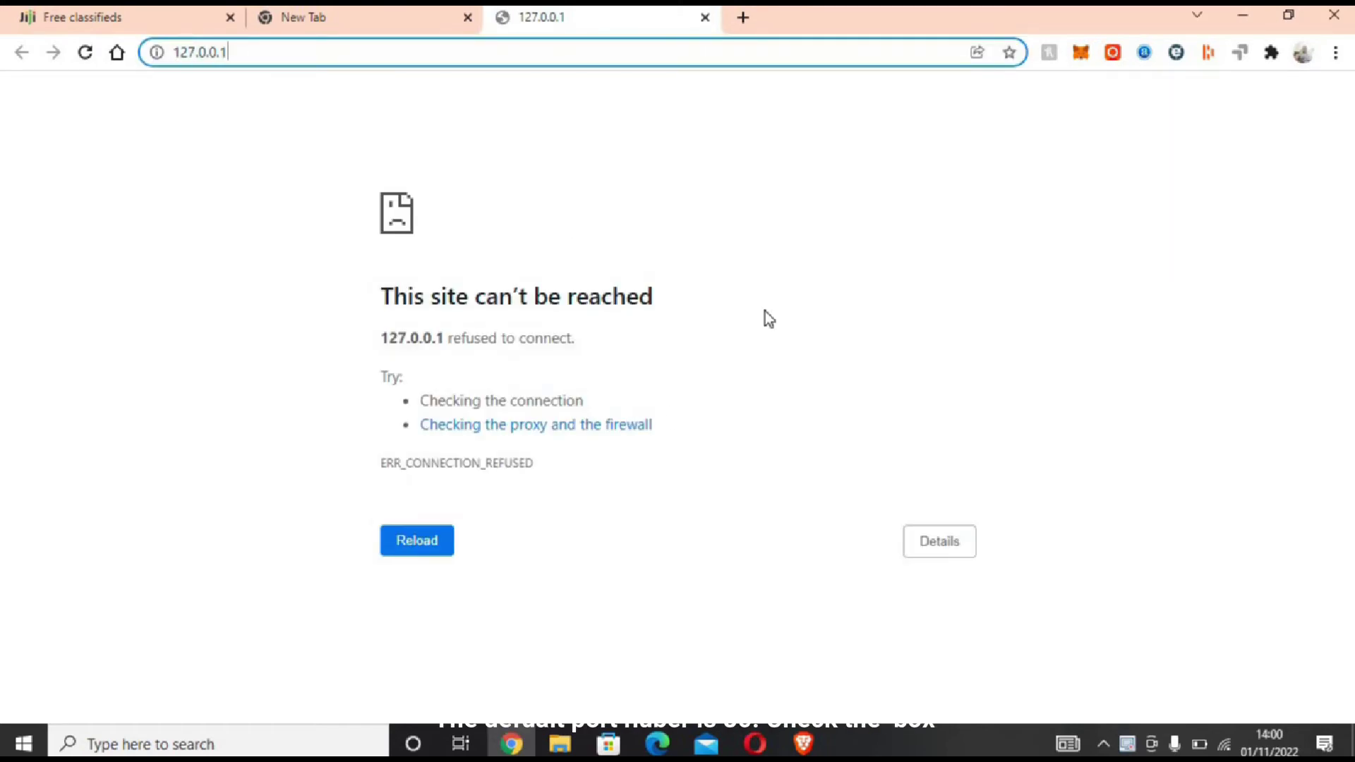
text(:)
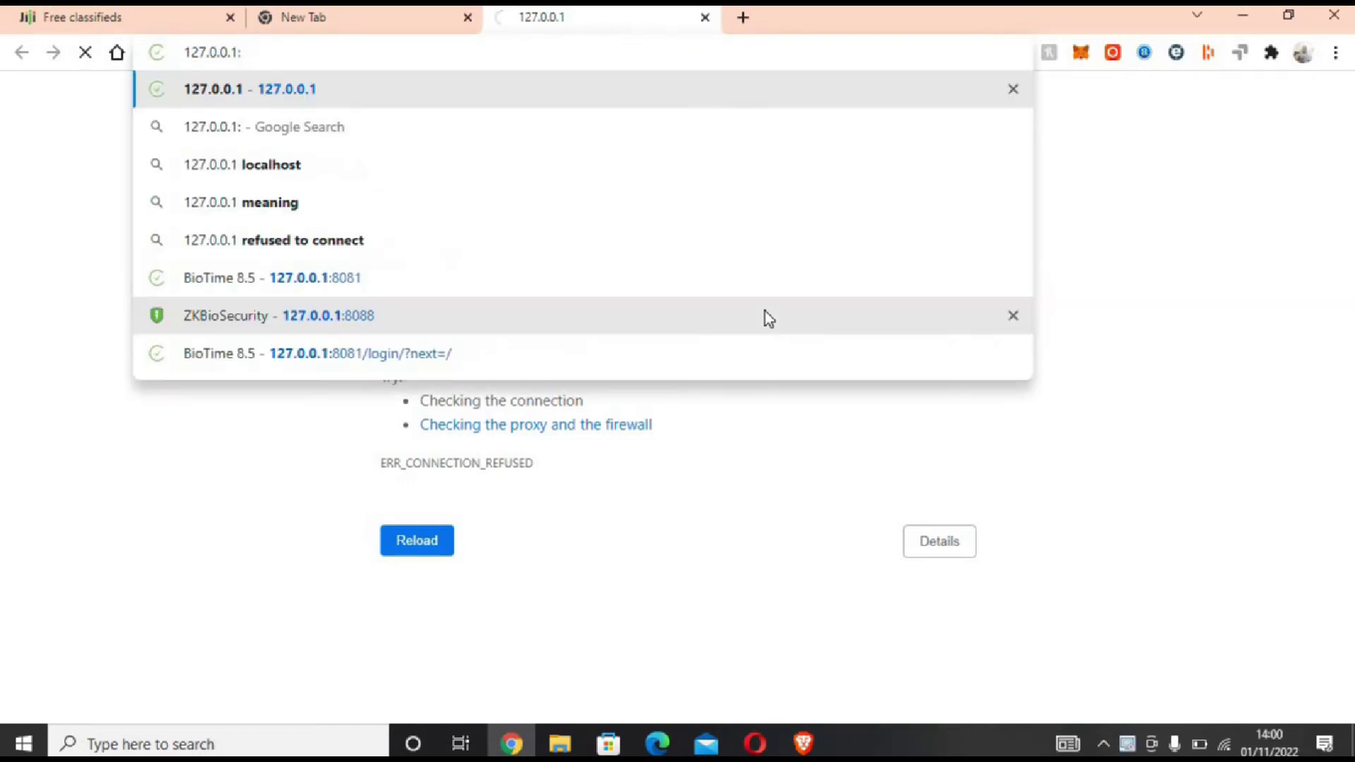
text(8081)
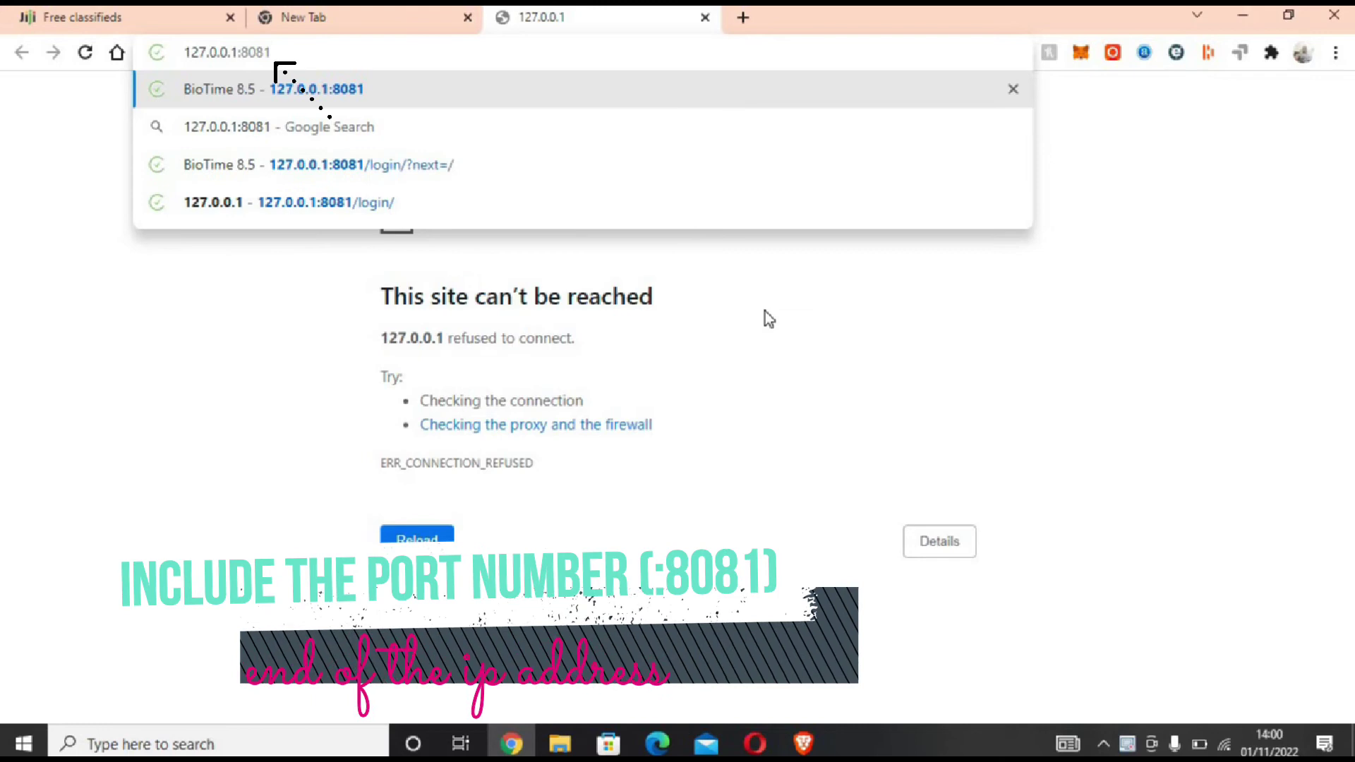
key(Return)
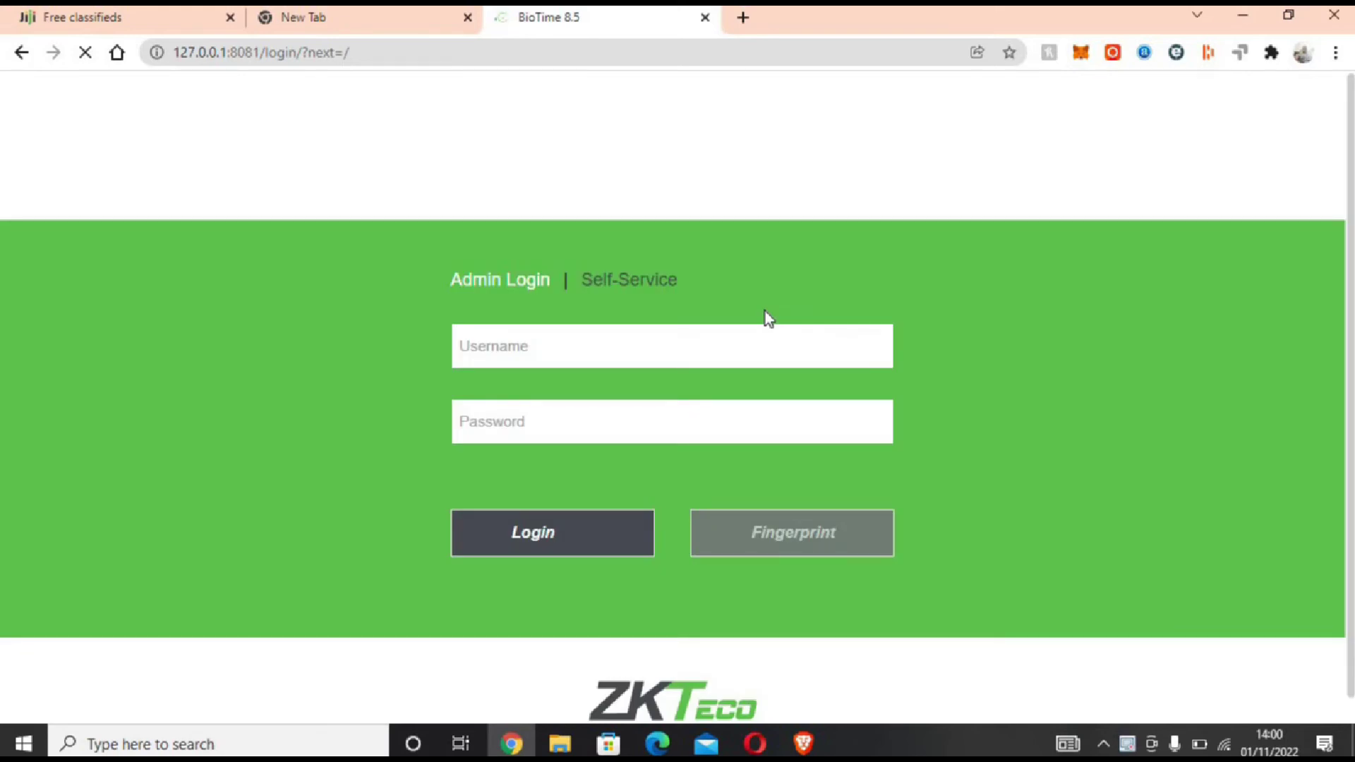
Step: Create the superuser 'admin' with its e-mail and password filled in
text(admi)
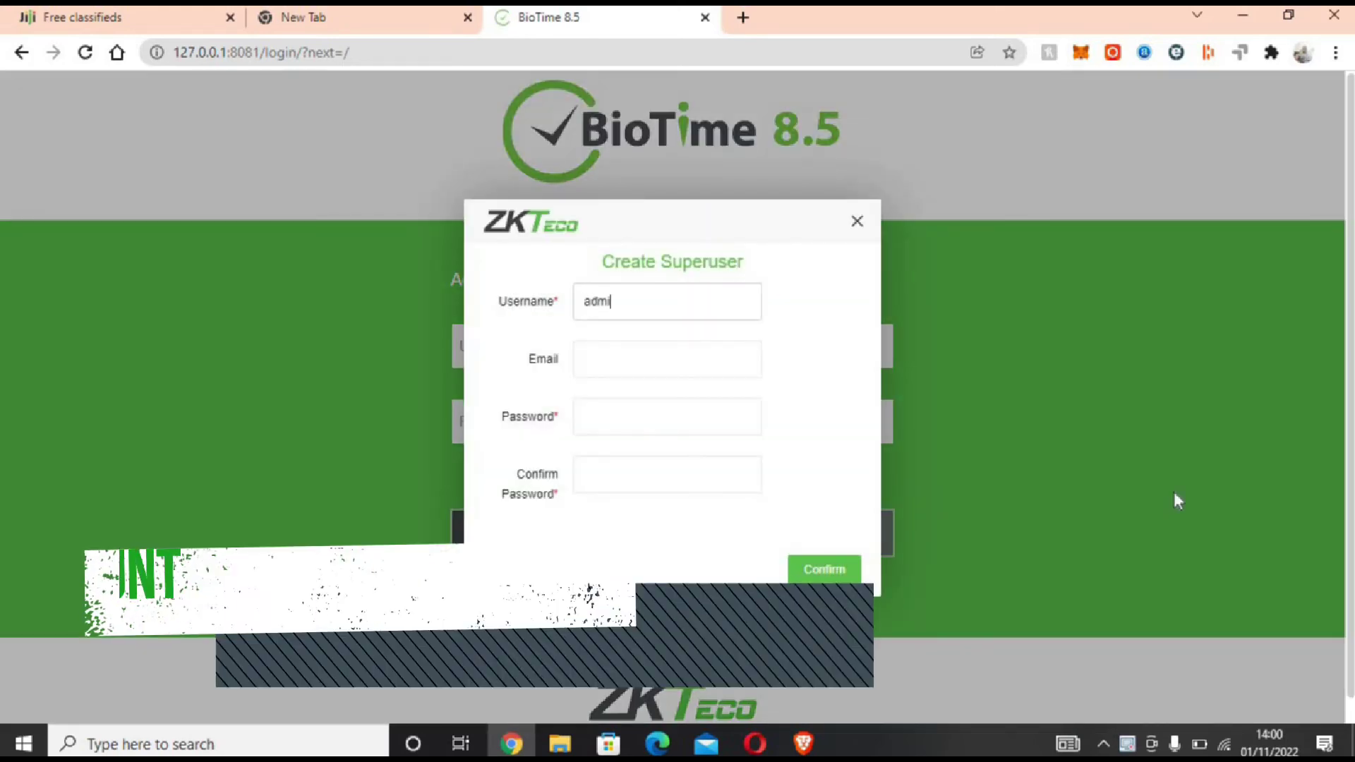
text(n)
key(Tab)
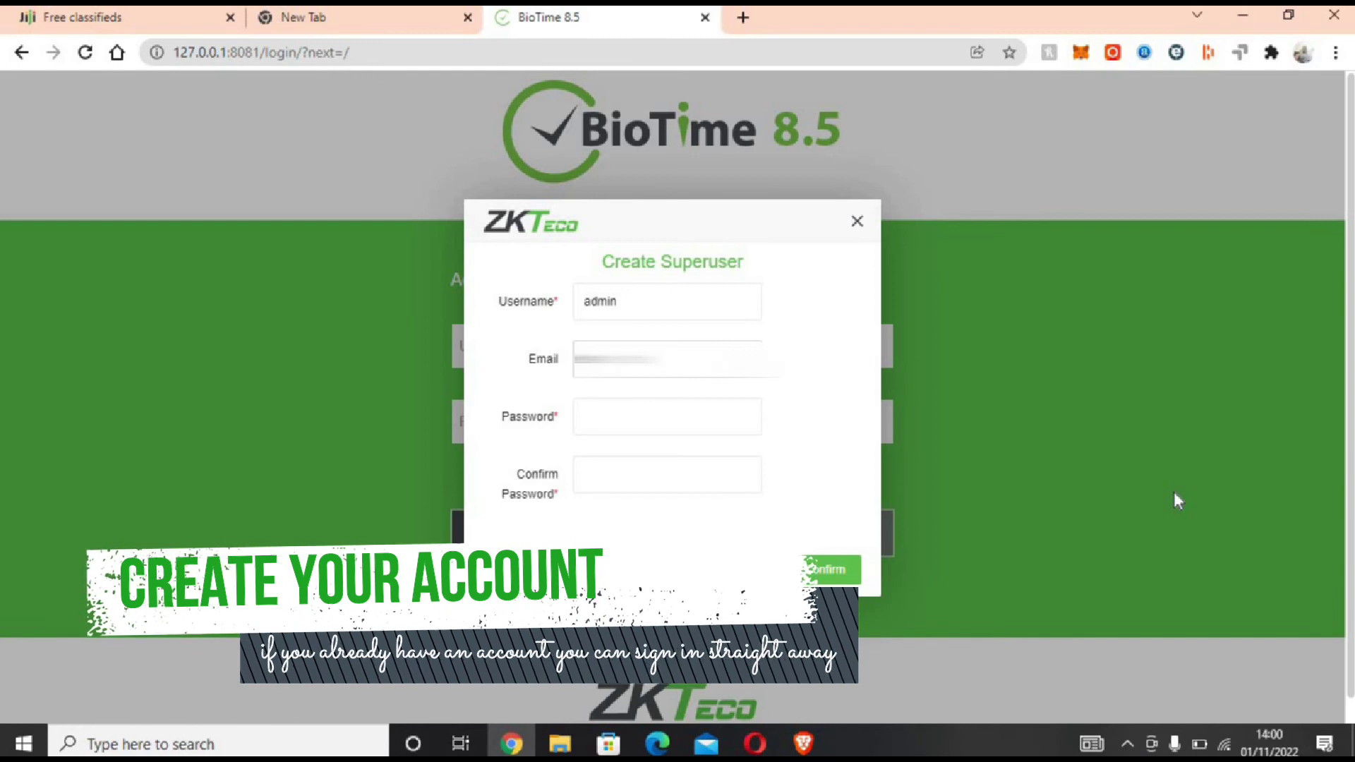
key(Tab)
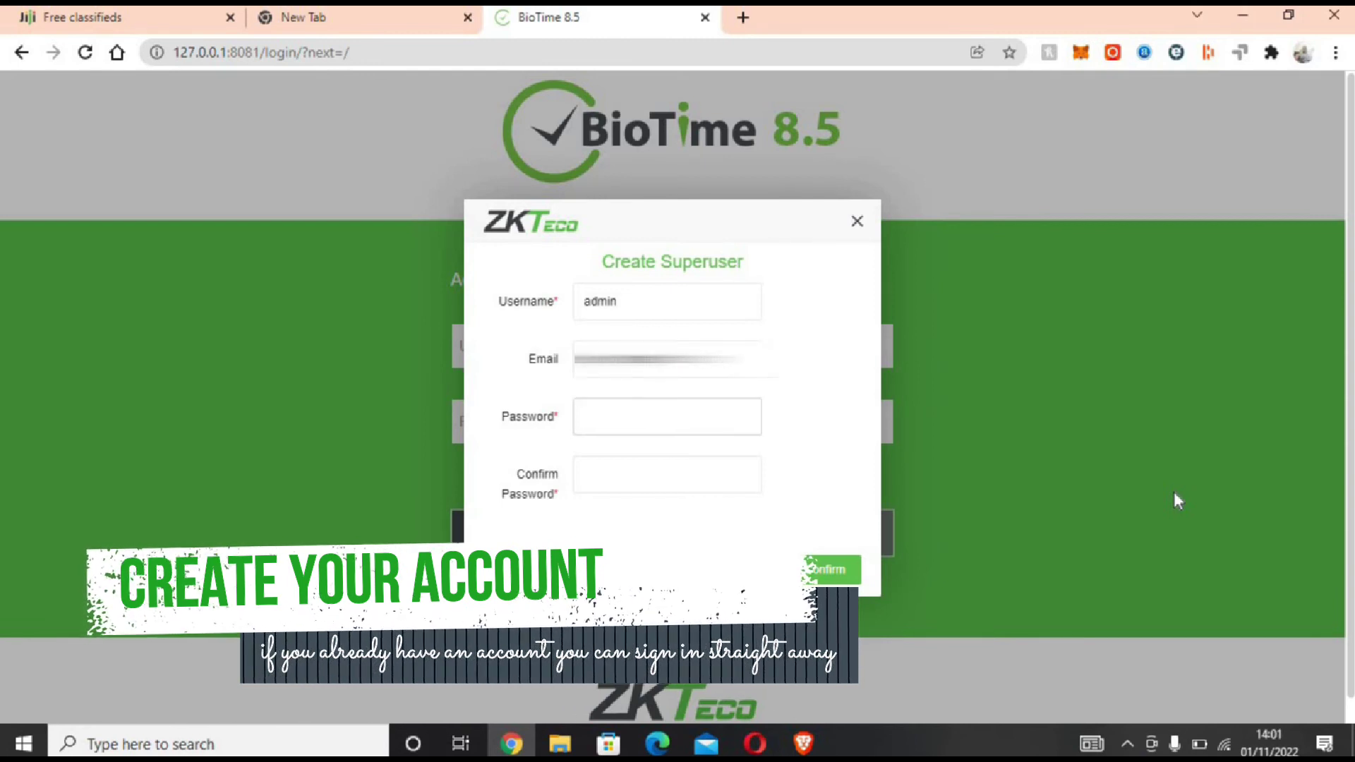
text(•••••••)
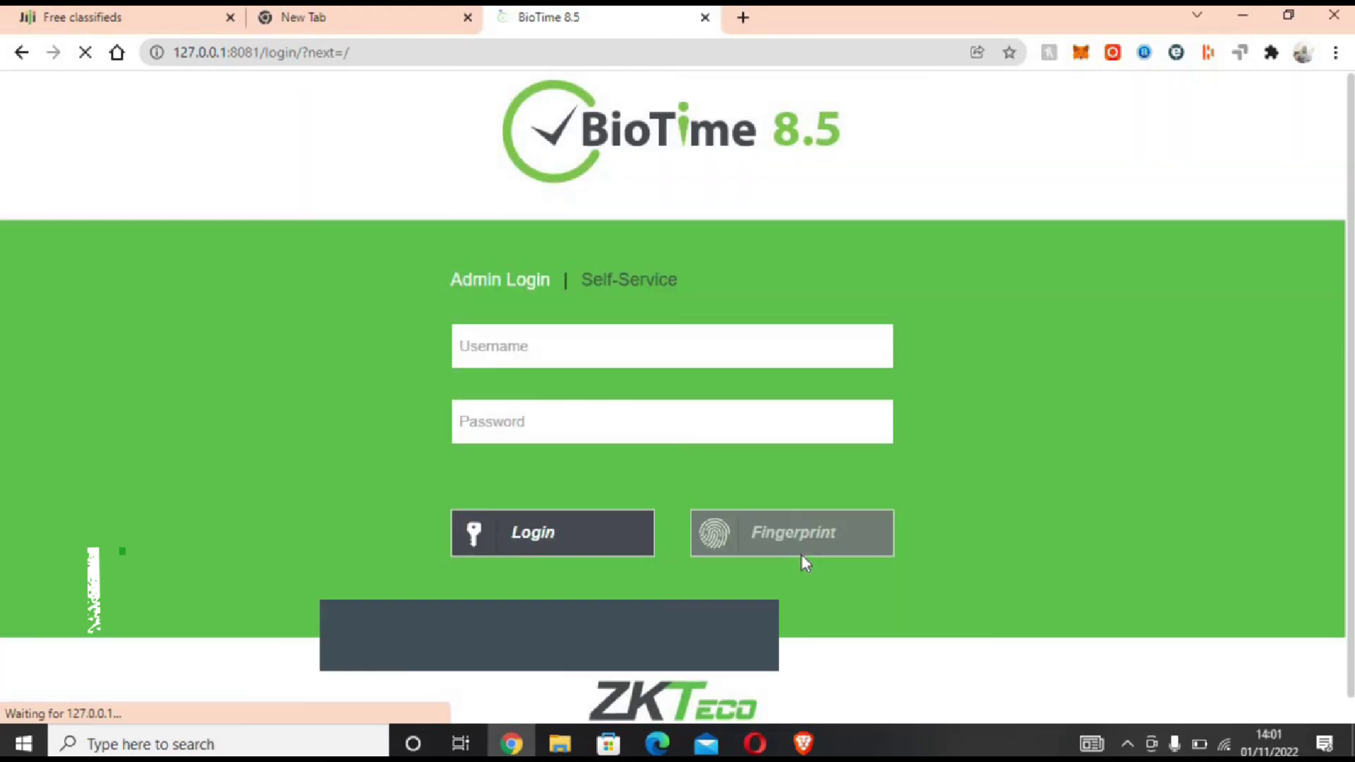
click(680, 347)
Step: Log in with username 'admin' and the account password to reach the Today dashboard
text(admin)
key(Tab)
text(••••••••••••)
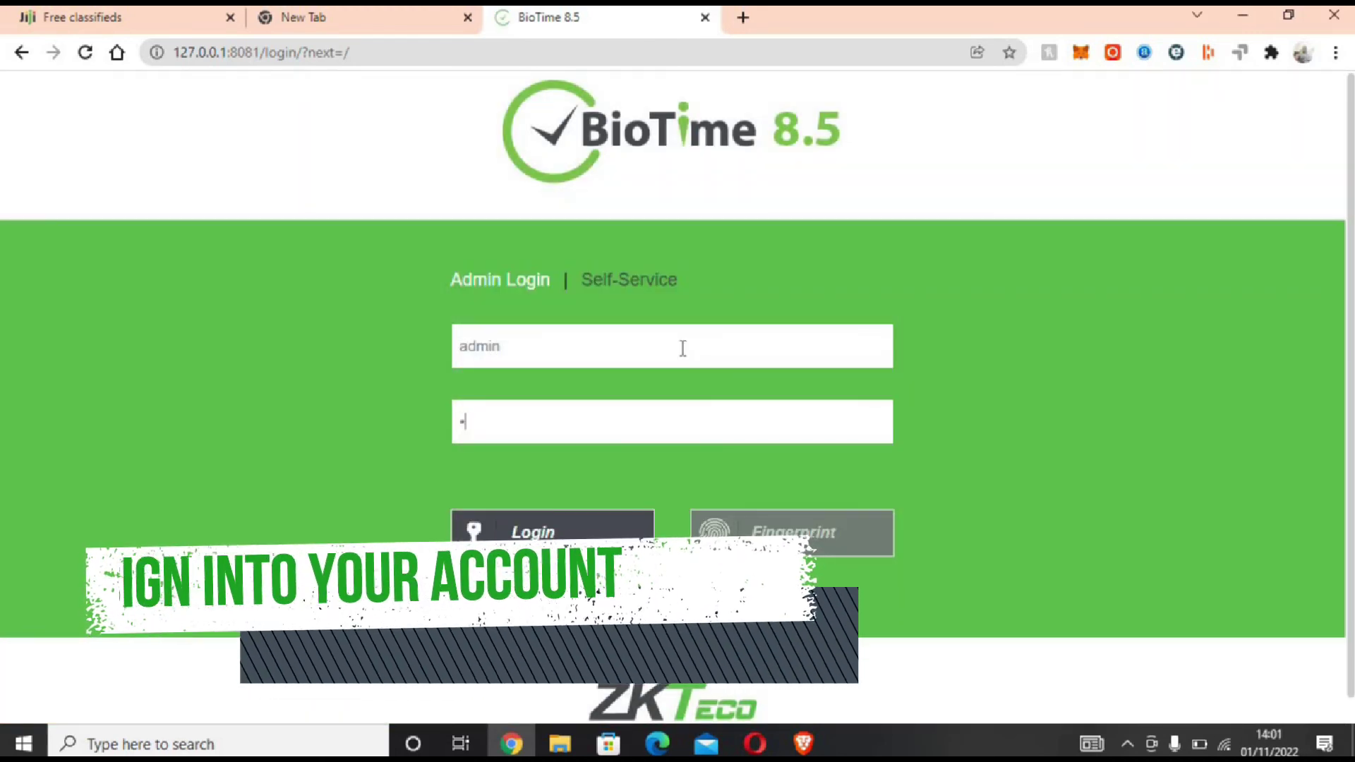
click(573, 515)
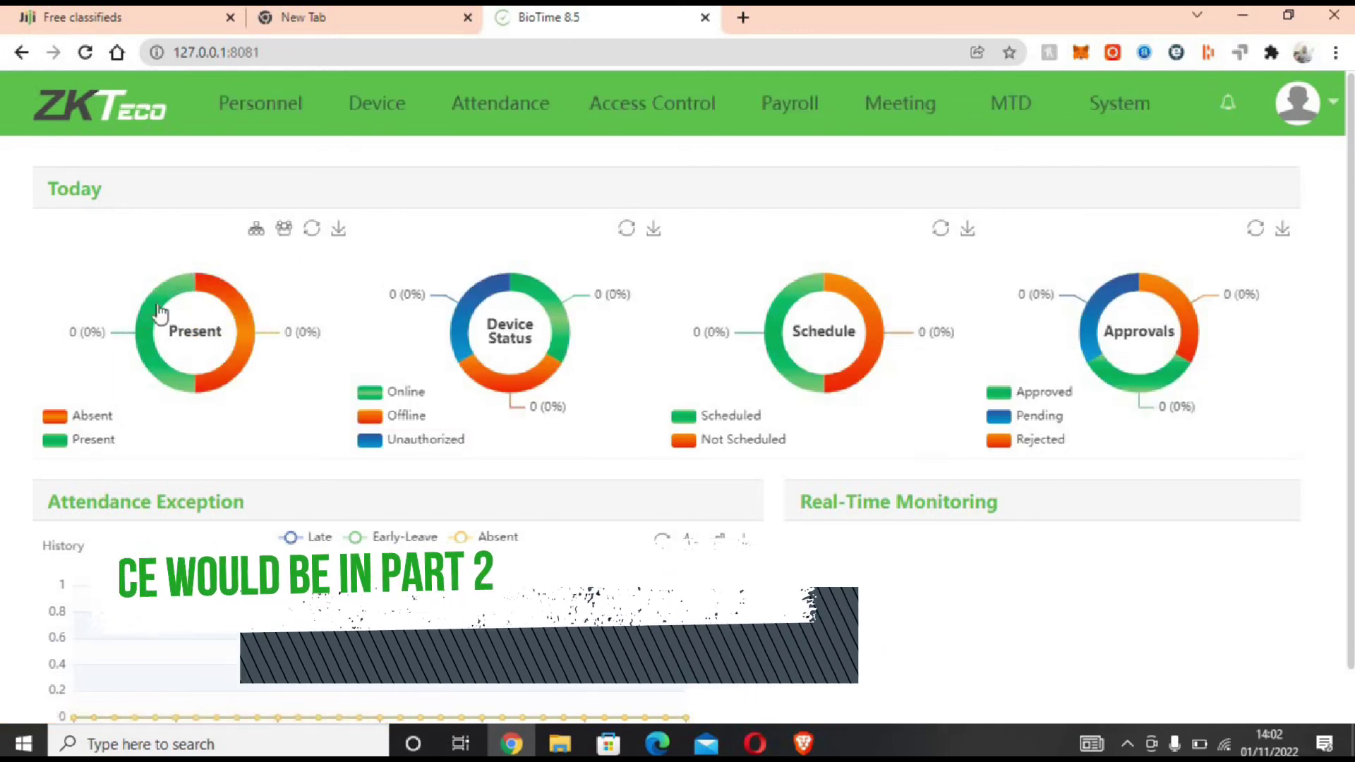
Step: Glance at the Personnel module, then switch to the empty Device page
click(270, 122)
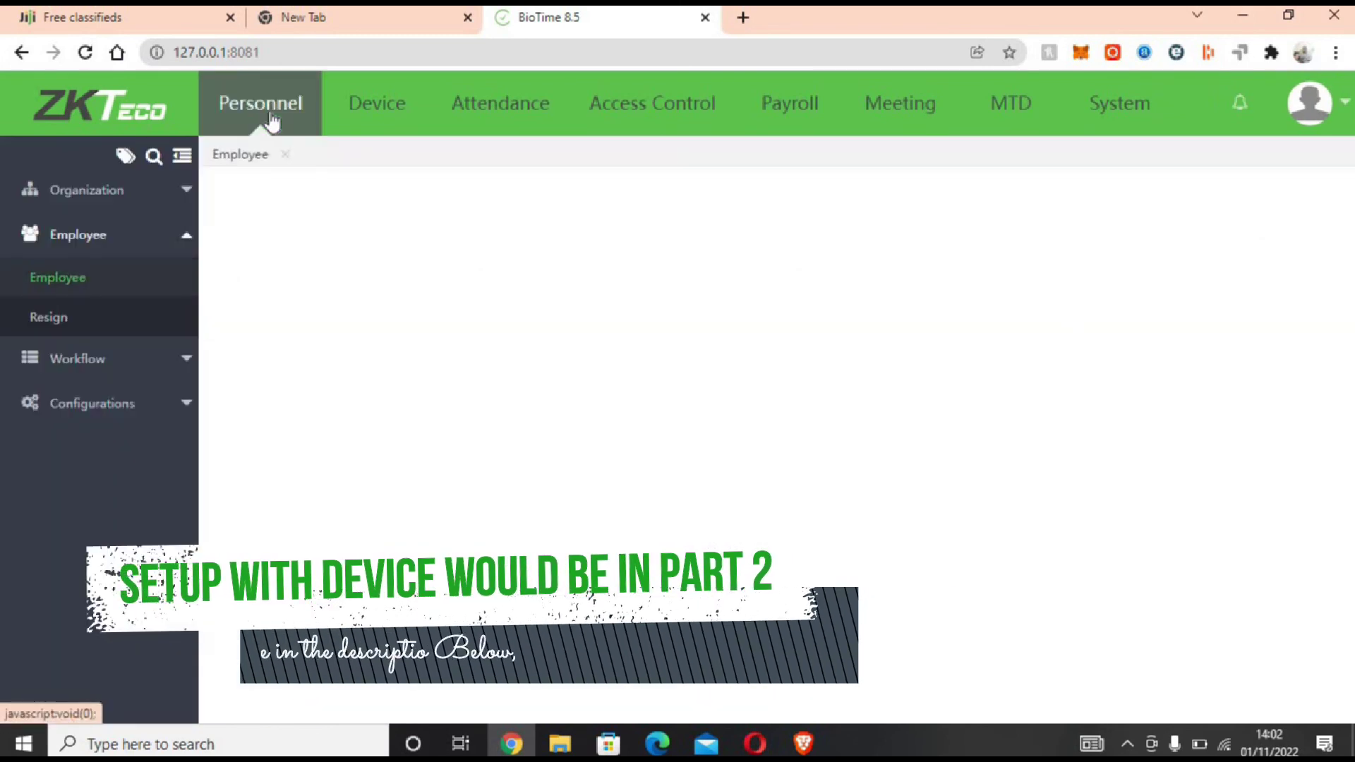
click(382, 122)
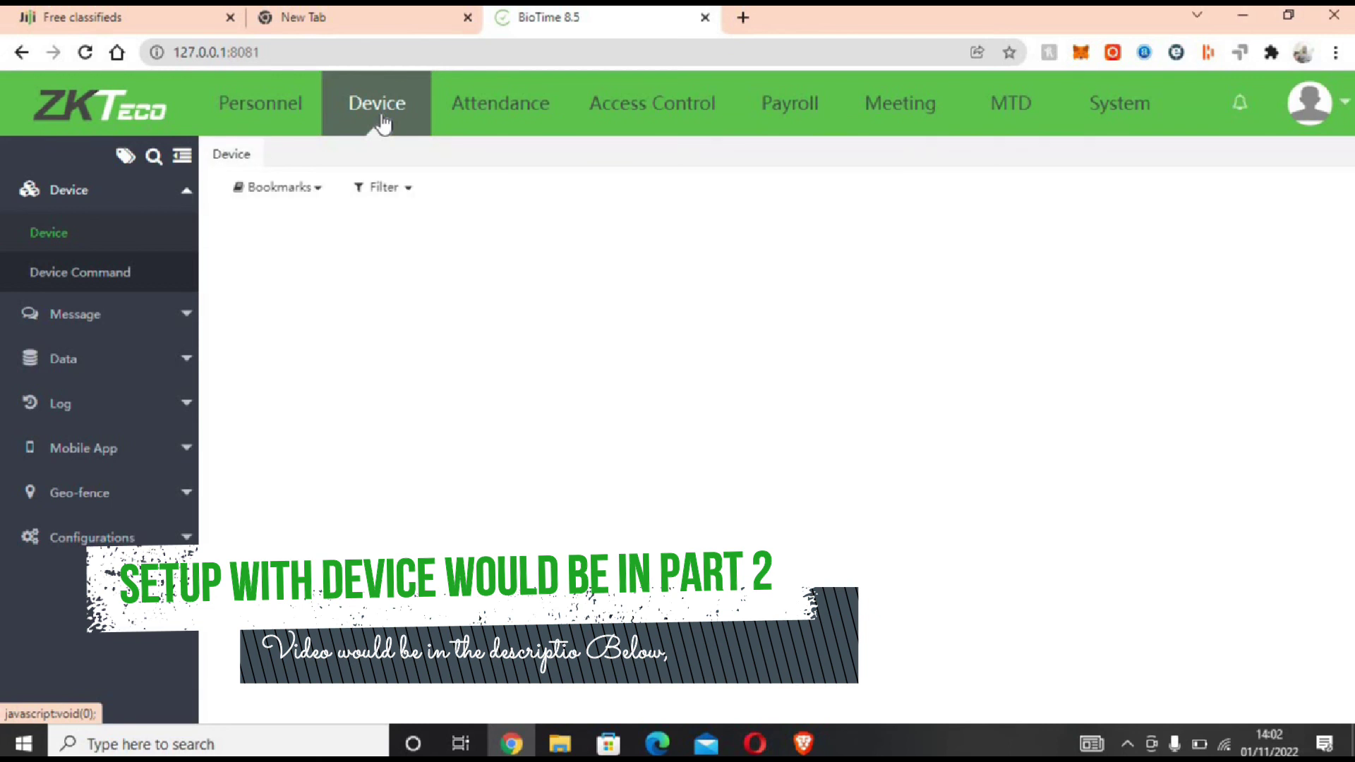